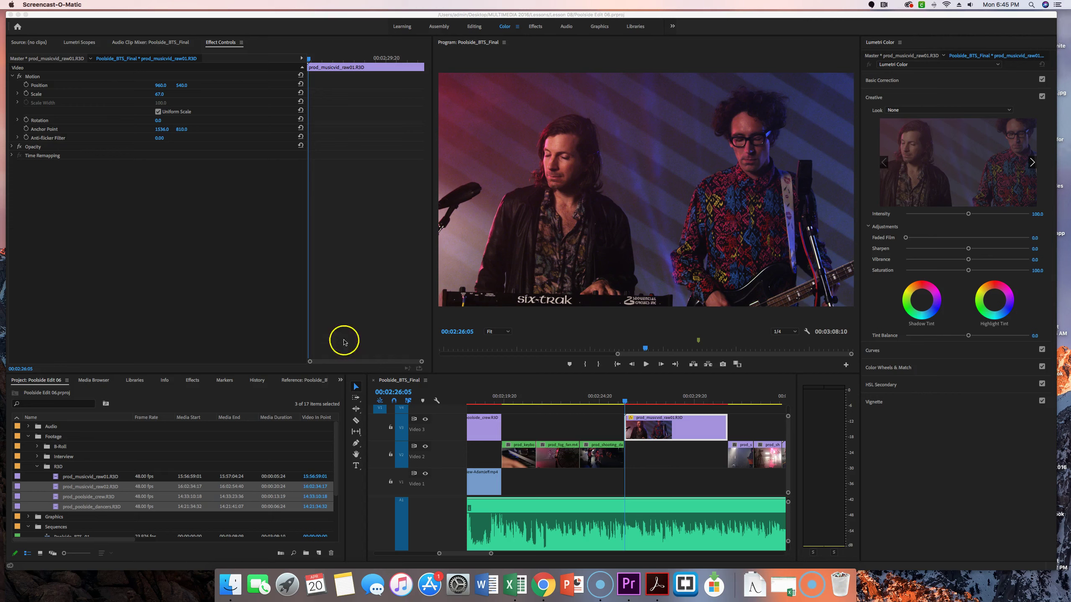
Create a 1920 x 1080 adjustment layer at 23.976 fps with square pixels in the project.
{"action": "left_click", "coordinate": [162, 399]}
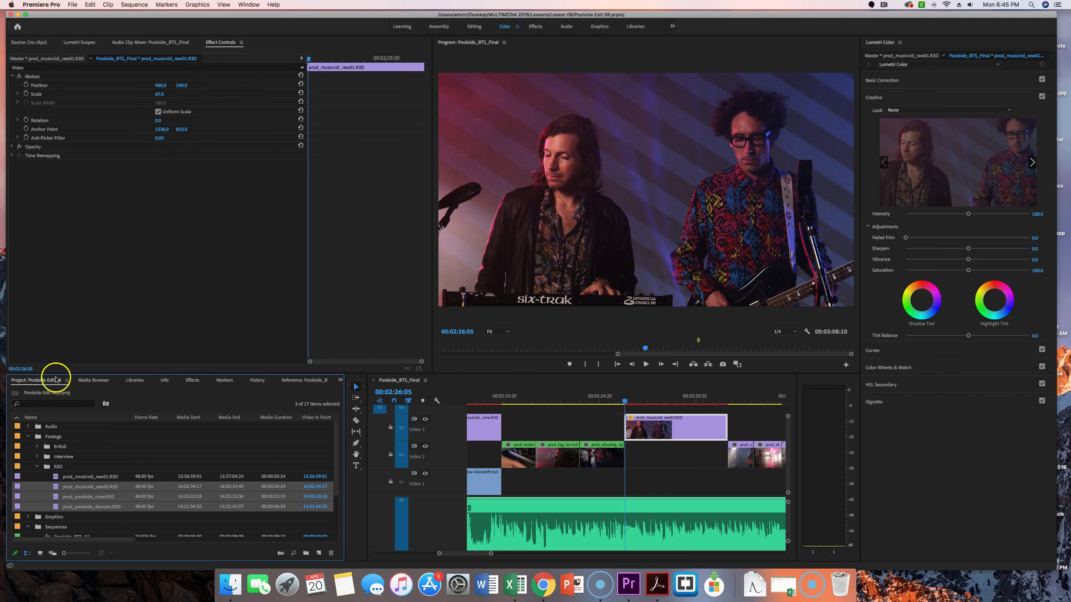
{"action": "left_click", "coordinate": [89, 467]}
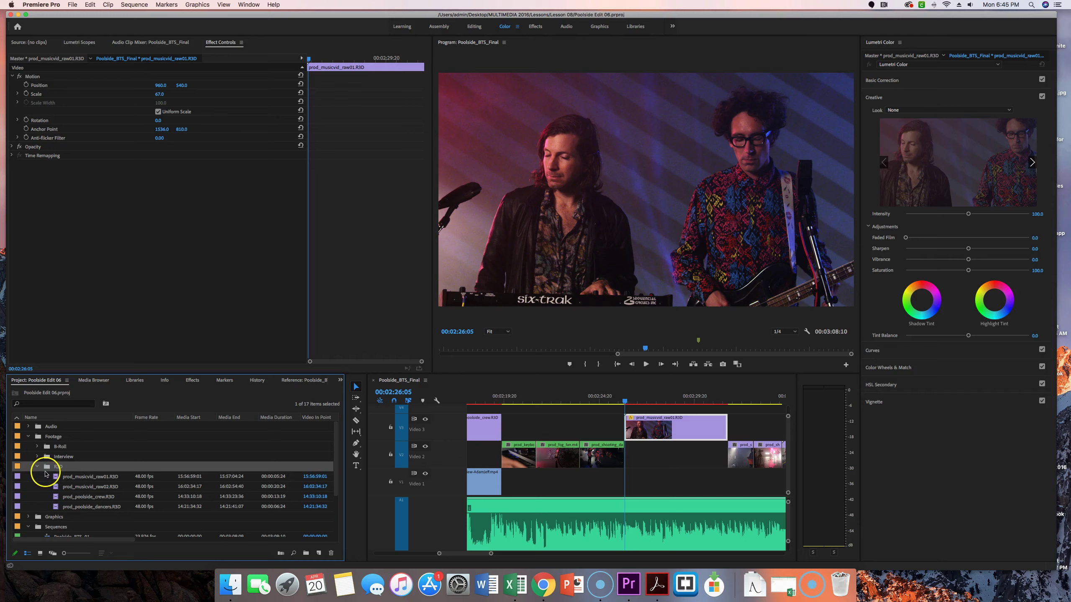
{"action": "left_click", "coordinate": [73, 5]}
{"action": "mouse_move", "coordinate": [78, 16]}
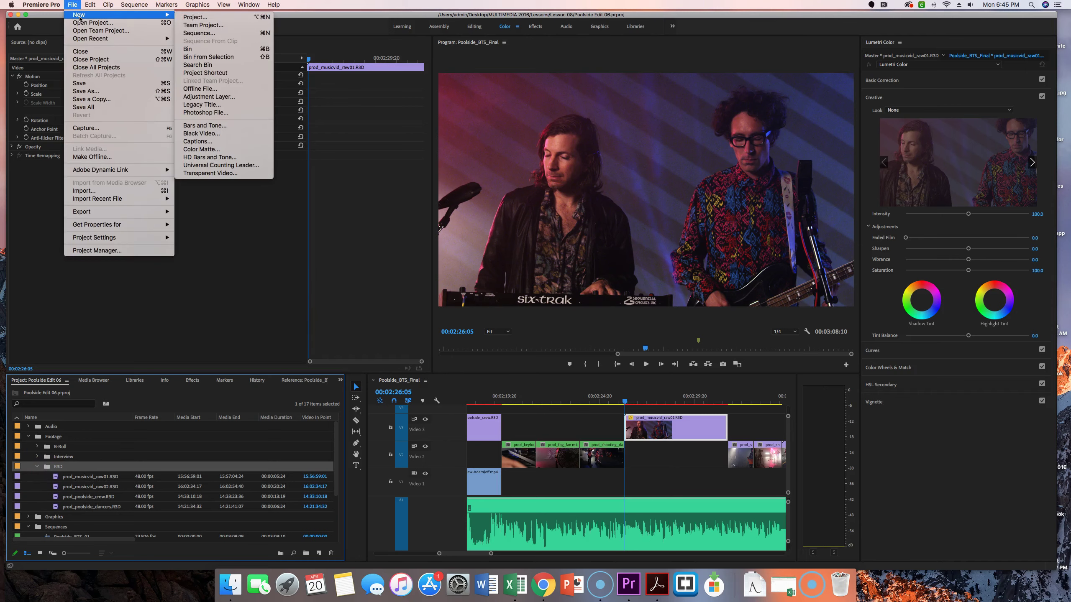
{"action": "left_click", "coordinate": [186, 17]}
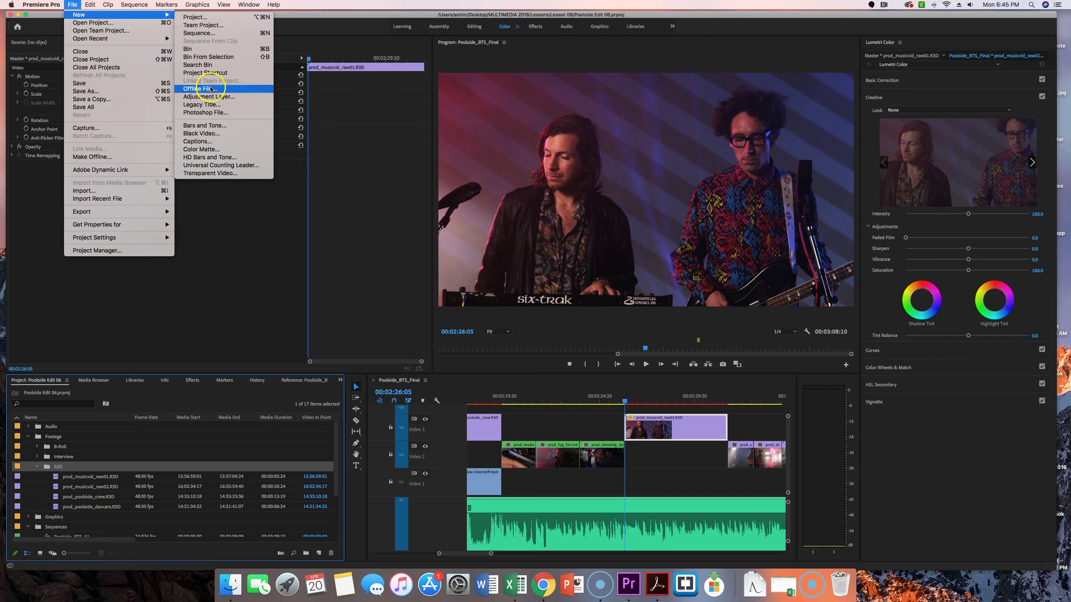
{"action": "left_click", "coordinate": [212, 97]}
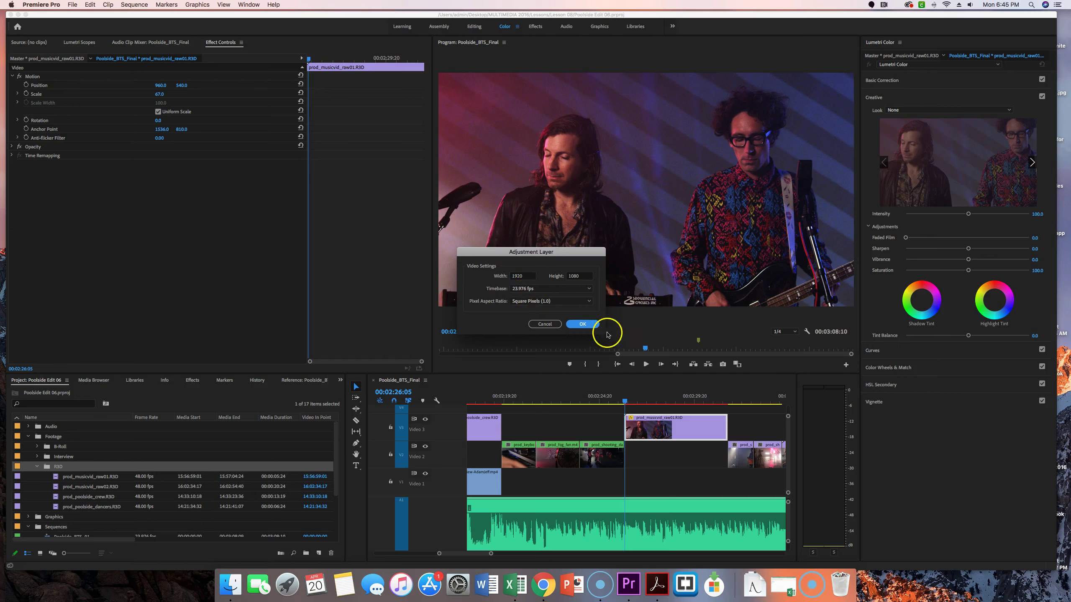
{"action": "left_click", "coordinate": [585, 324]}
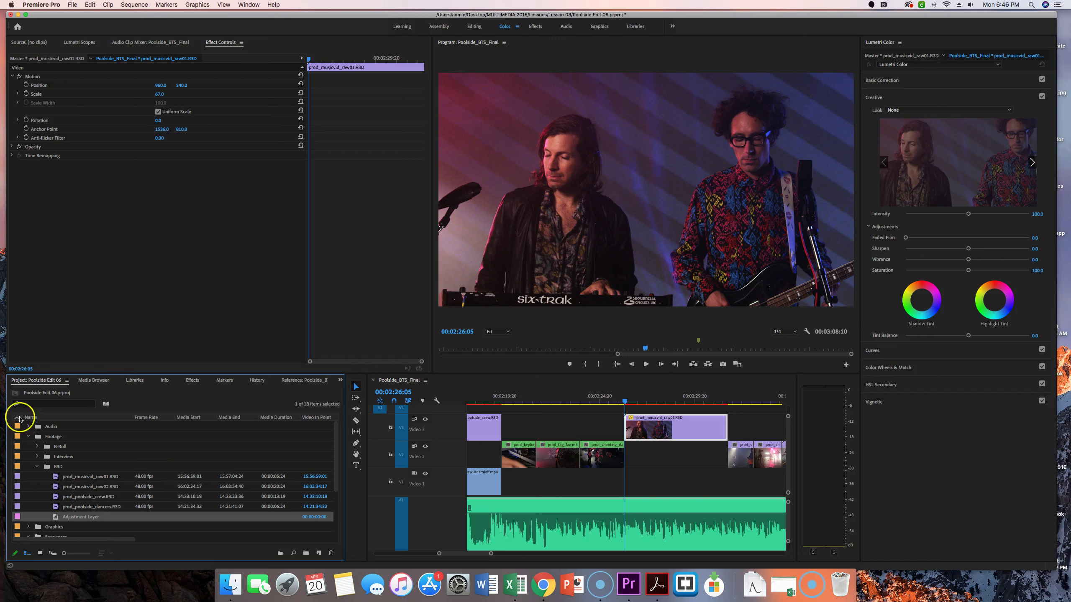
Enlarge the project and timeline area, move the adjustment layer to the project's root level, and collapse the Sequences and Footage bins.
{"action": "left_click", "coordinate": [152, 573]}
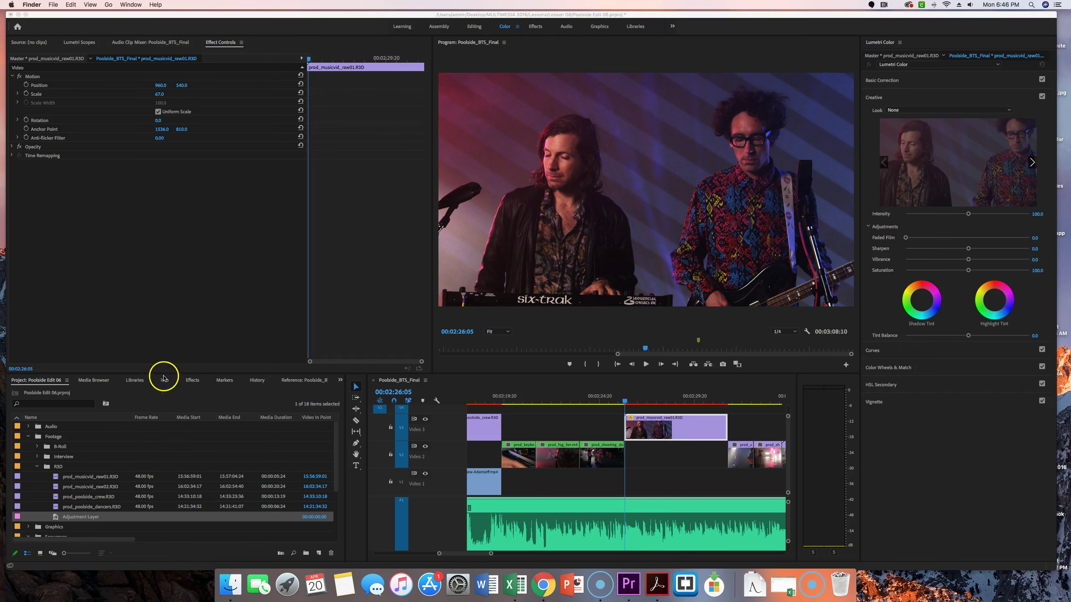
{"action": "left_click", "coordinate": [200, 374]}
{"action": "left_click_drag", "start_coordinate": [199, 374], "coordinate": [192, 250]}
{"action": "left_click", "coordinate": [28, 411]}
{"action": "left_click", "coordinate": [80, 392]}
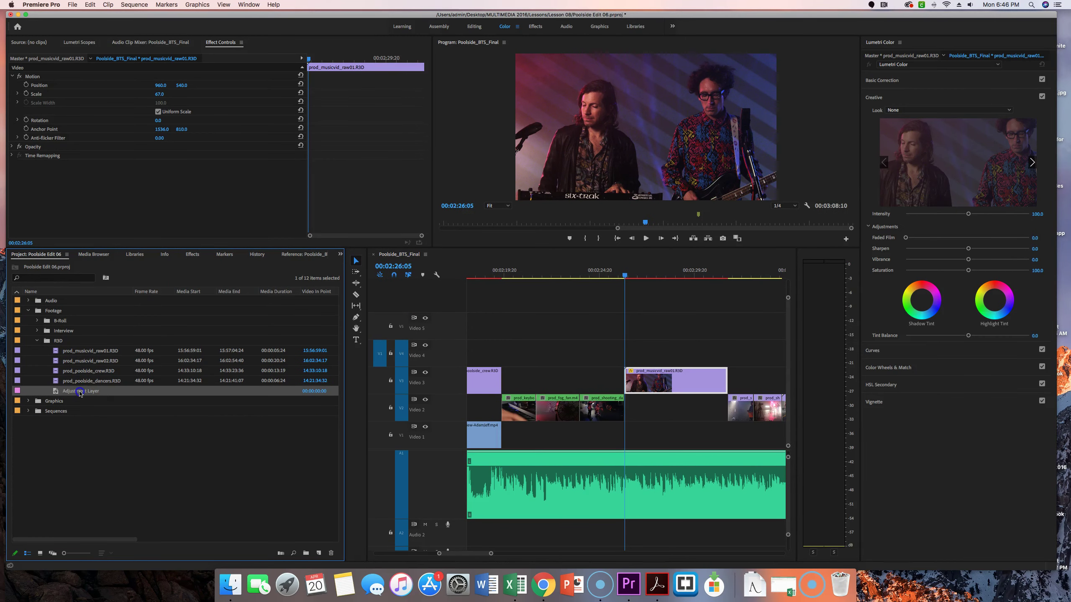
{"action": "left_click_drag", "start_coordinate": [66, 454], "coordinate": [66, 451]}
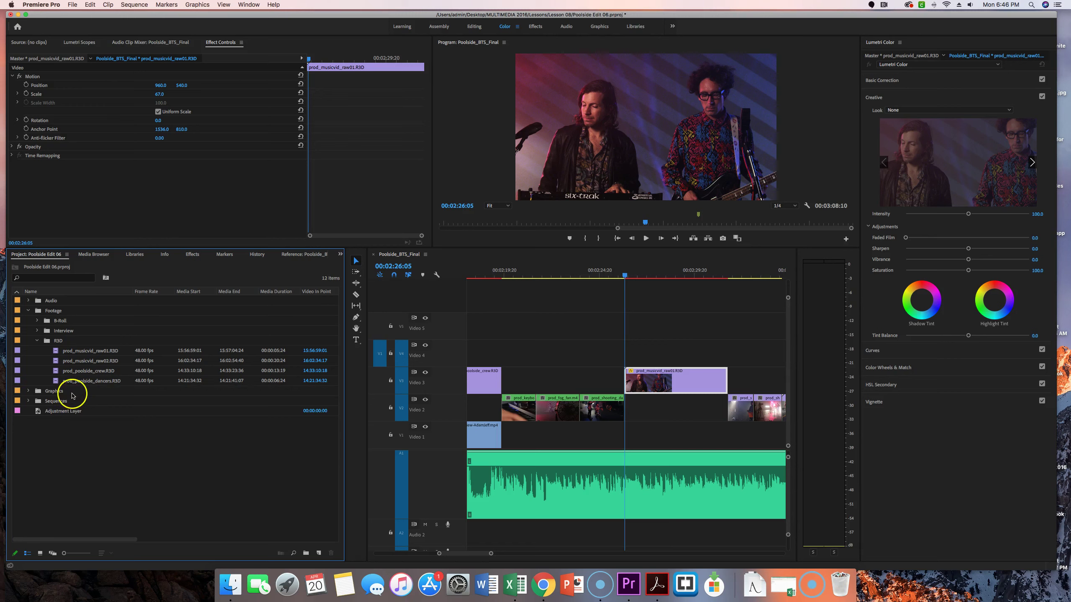
{"action": "left_click", "coordinate": [29, 310]}
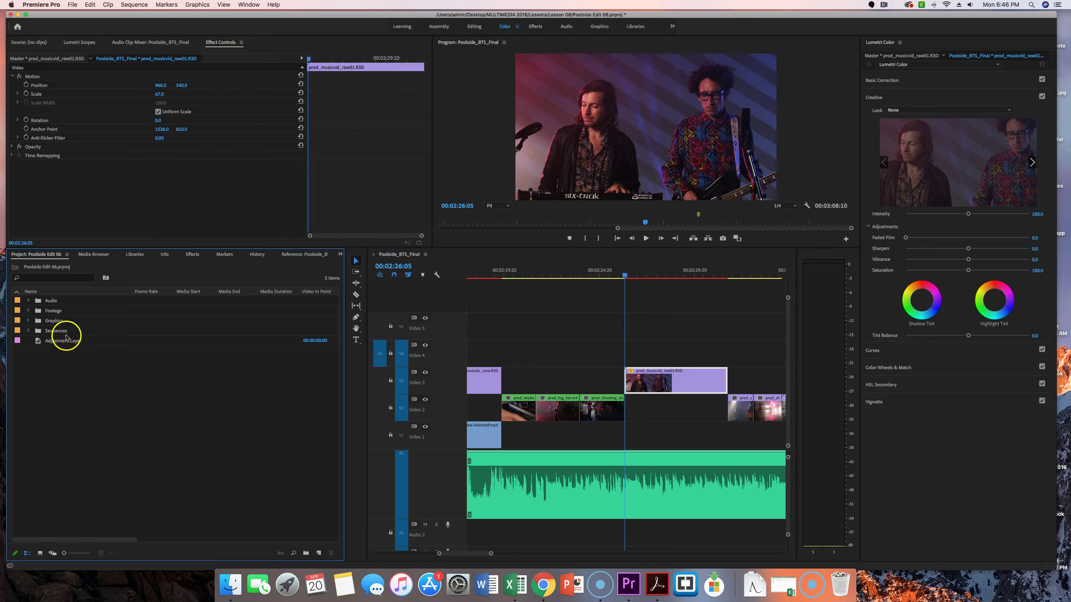
Place the adjustment layer on the Video 5 track at the very start of the Poolside_BTS_Final sequence.
{"action": "left_click", "coordinate": [555, 263]}
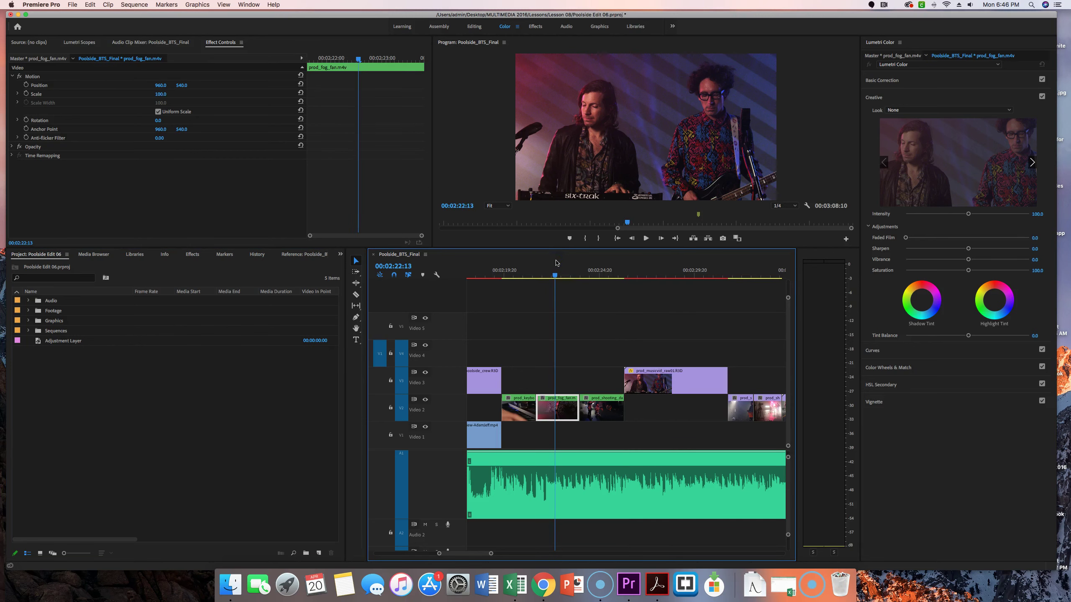
{"action": "key", "text": "Home"}
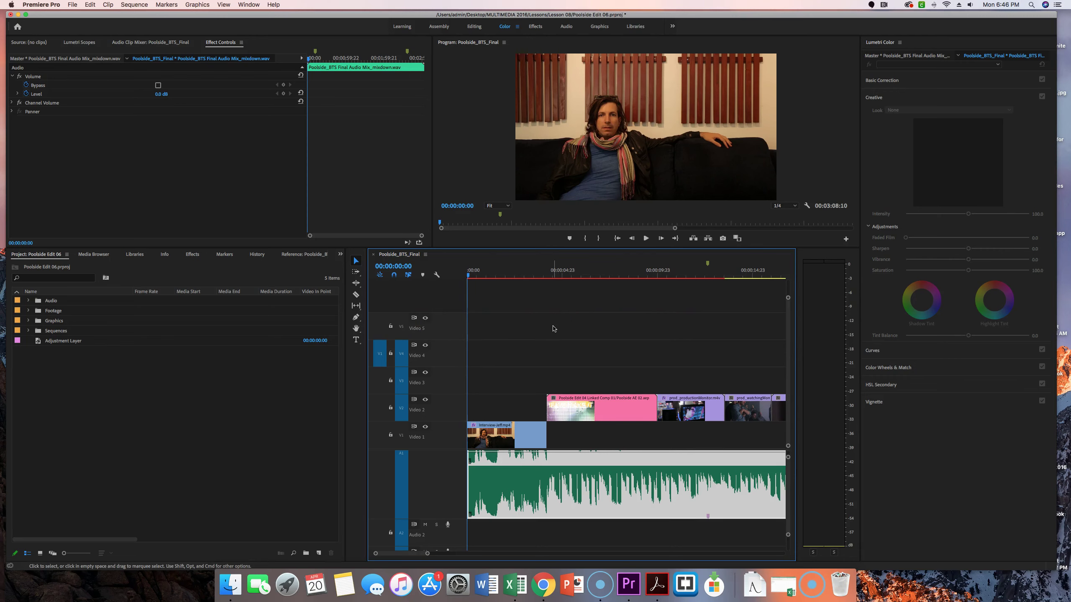
{"action": "left_click", "coordinate": [62, 342]}
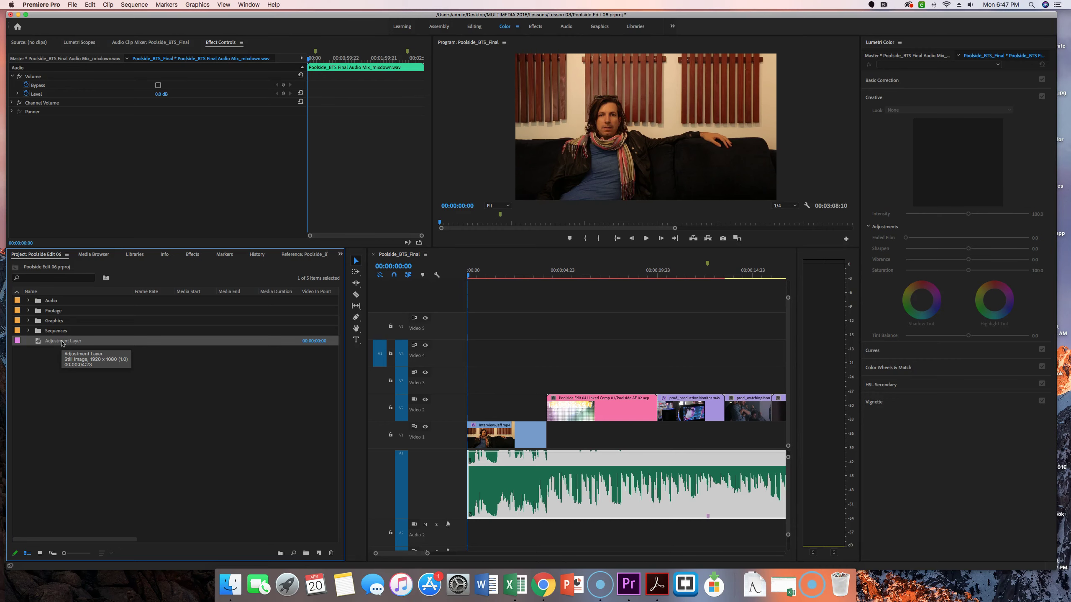
{"action": "left_click_drag", "start_coordinate": [98, 340], "coordinate": [470, 319]}
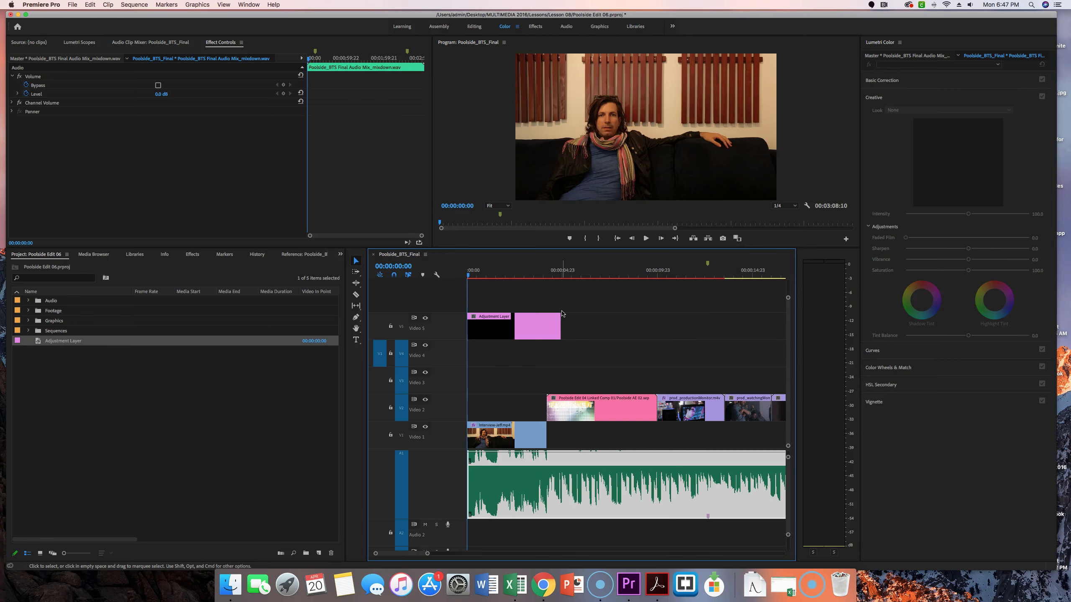
Extend the adjustment layer on Video 5 to the end of the last clip in the sequence.
{"action": "left_click", "coordinate": [553, 317]}
{"action": "left_click", "coordinate": [557, 322]}
{"action": "left_click", "coordinate": [593, 321]}
{"action": "left_click", "coordinate": [677, 318]}
{"action": "key", "text": "minus"}
{"action": "key", "text": "minus"}
{"action": "key", "text": "minus"}
{"action": "key", "text": "minus"}
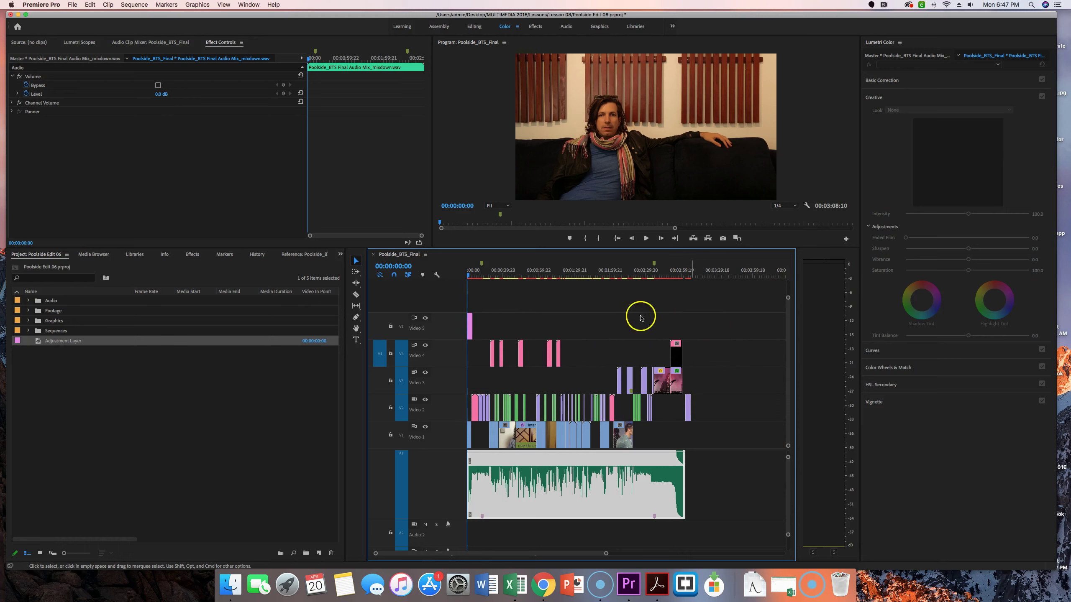
{"action": "left_click", "coordinate": [471, 324]}
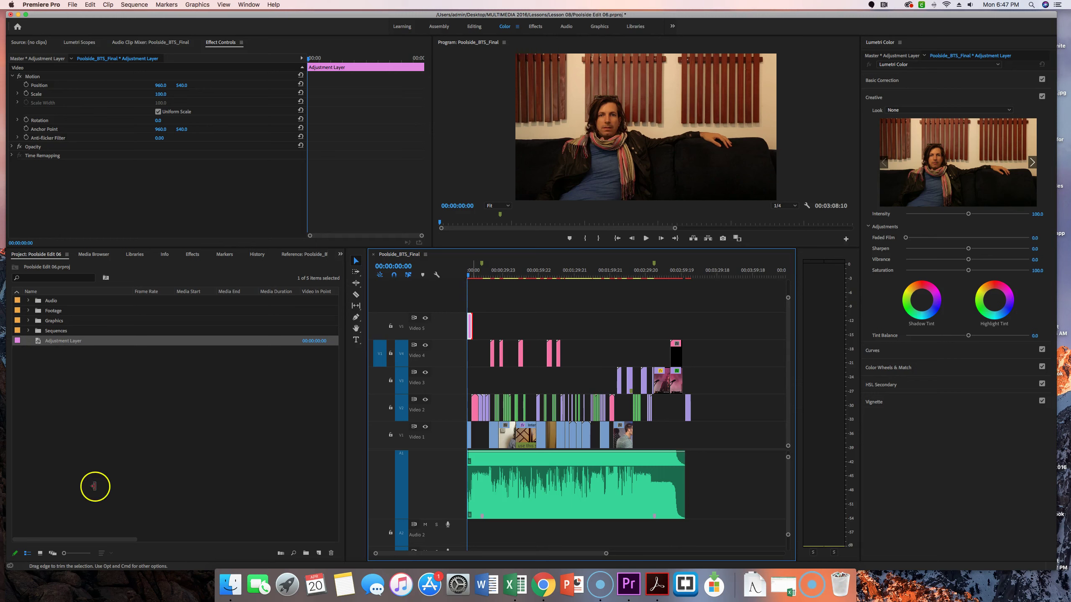
{"action": "left_click", "coordinate": [20, 572]}
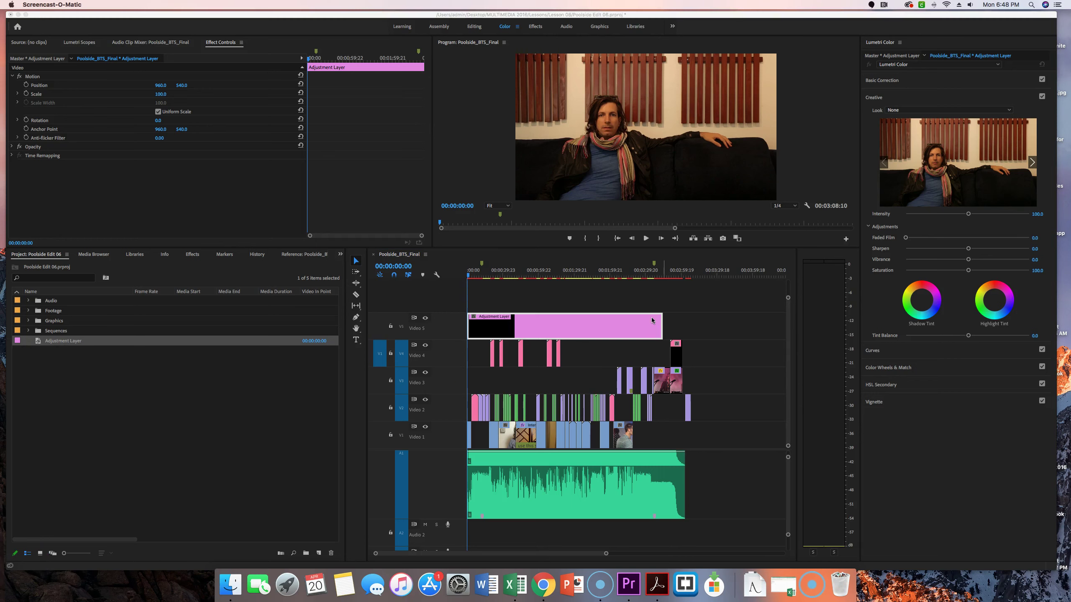
{"action": "left_click", "coordinate": [648, 329]}
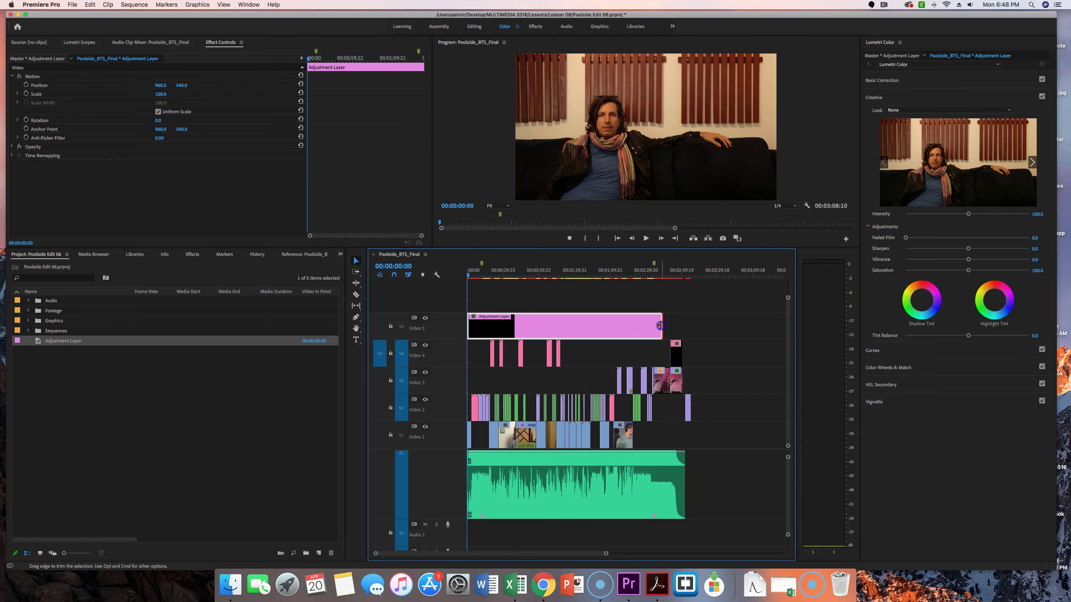
{"action": "left_click_drag", "start_coordinate": [667, 325], "coordinate": [693, 424]}
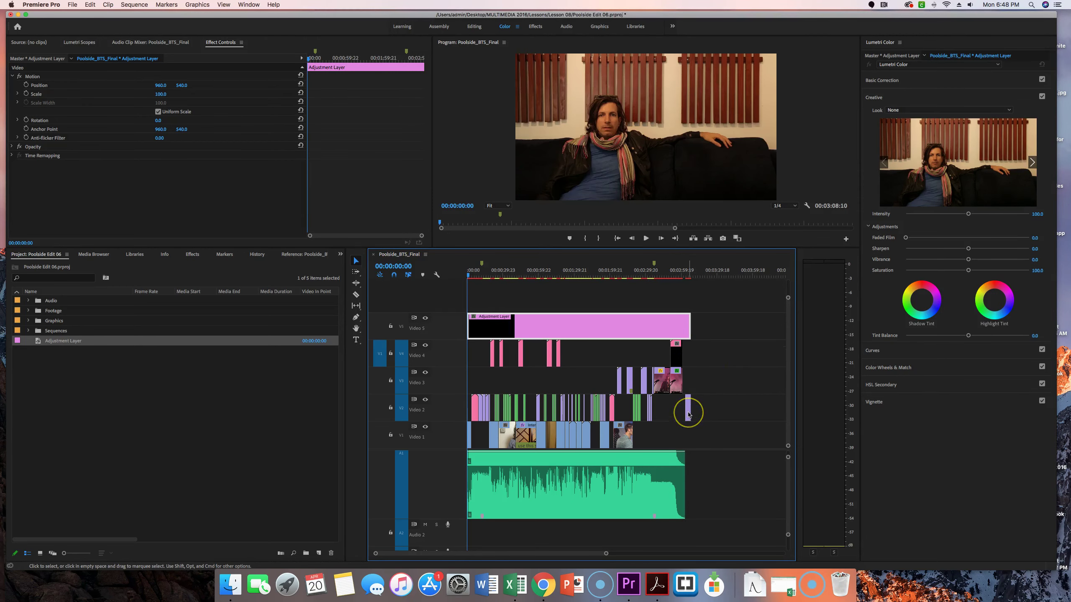
Check the adjustment layer's coverage across the whole sequence and against the end of the last clip, then return to the sequence start.
{"action": "key", "text": "="}
{"action": "key", "text": "="}
{"action": "key", "text": "="}
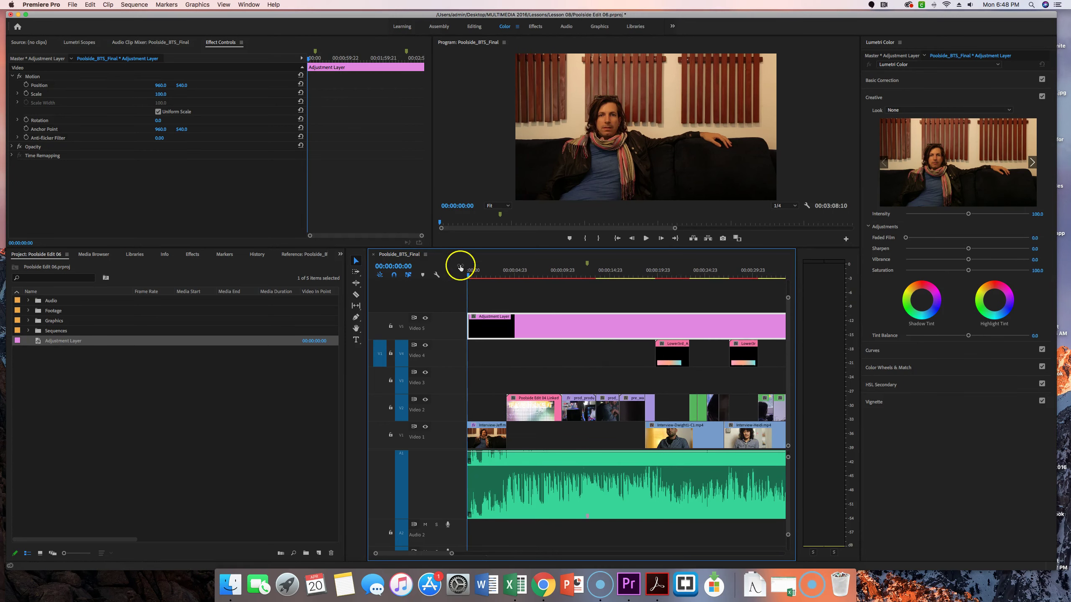
{"action": "left_click_drag", "start_coordinate": [471, 272], "coordinate": [1060, 308]}
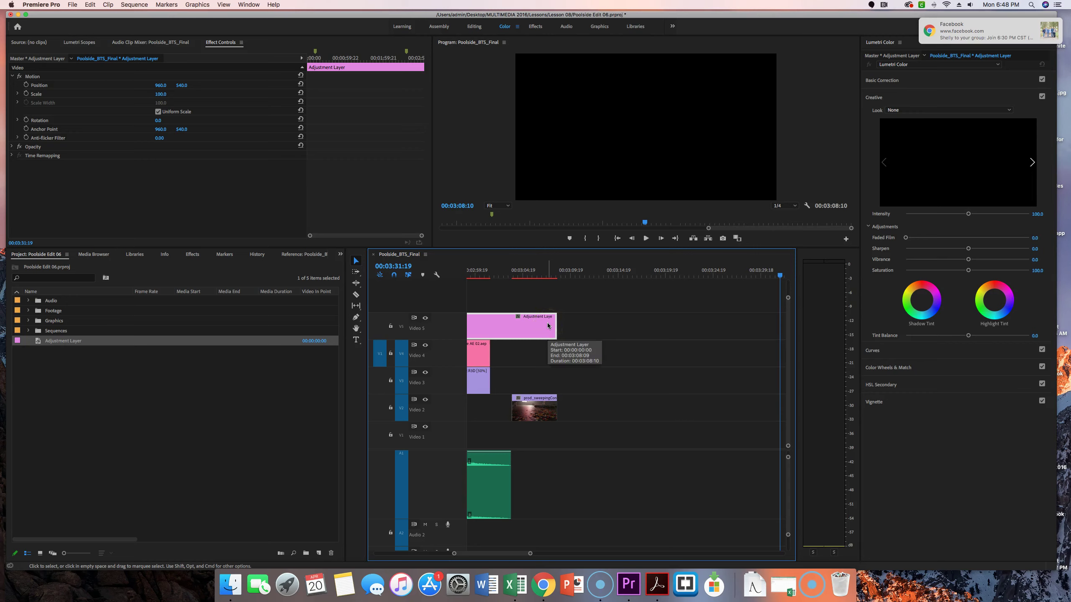
{"action": "left_click", "coordinate": [555, 338]}
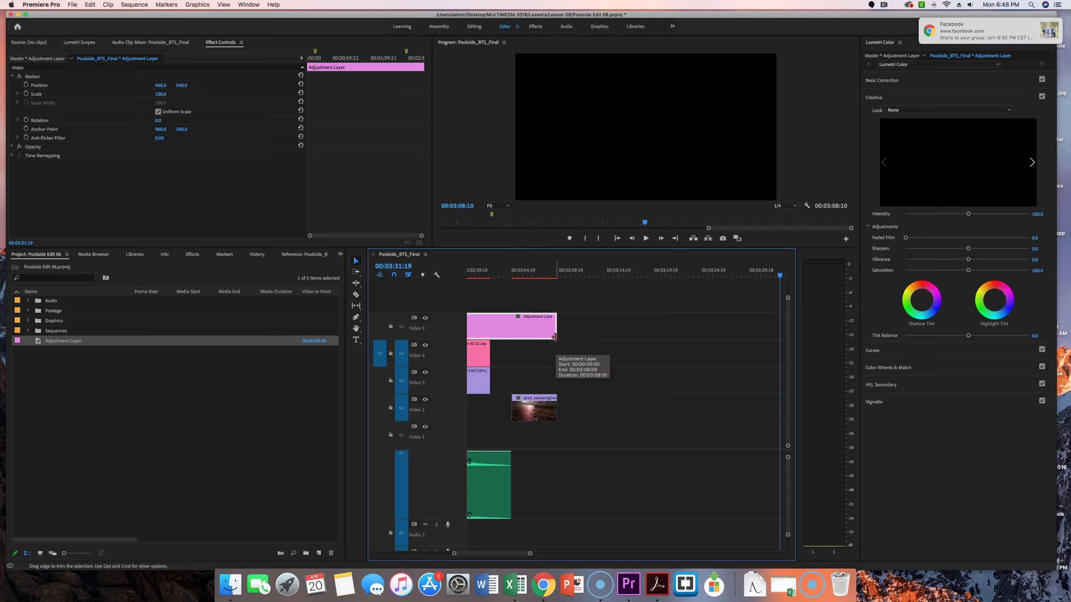
{"action": "key", "text": "minus"}
{"action": "key", "text": "minus"}
{"action": "key", "text": "minus"}
{"action": "key", "text": "minus"}
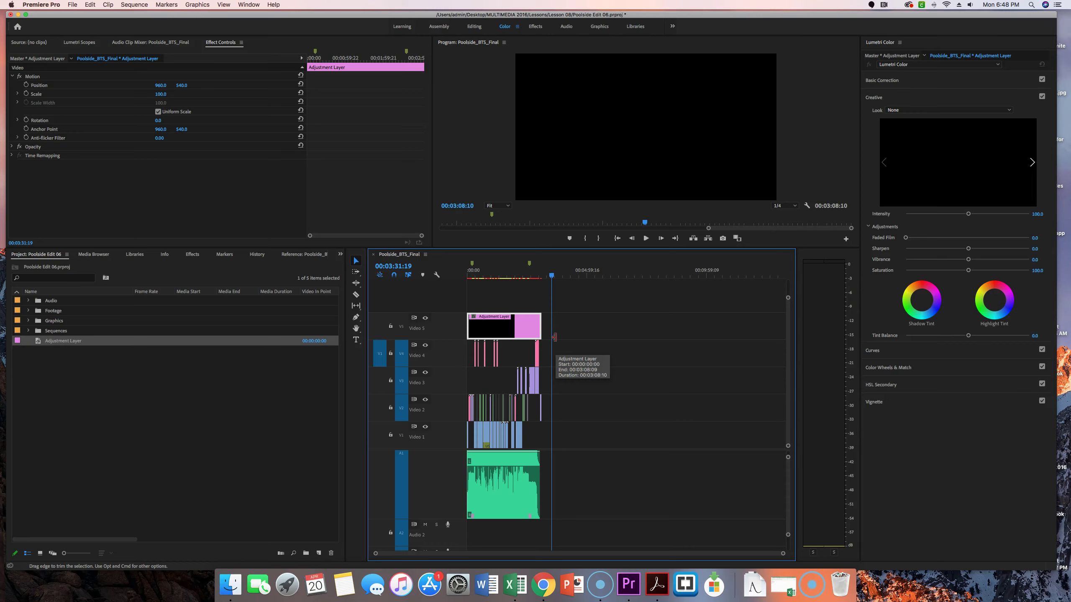
{"action": "scroll", "coordinate": [554, 338], "scroll_direction": "up", "scroll_amount": 8}
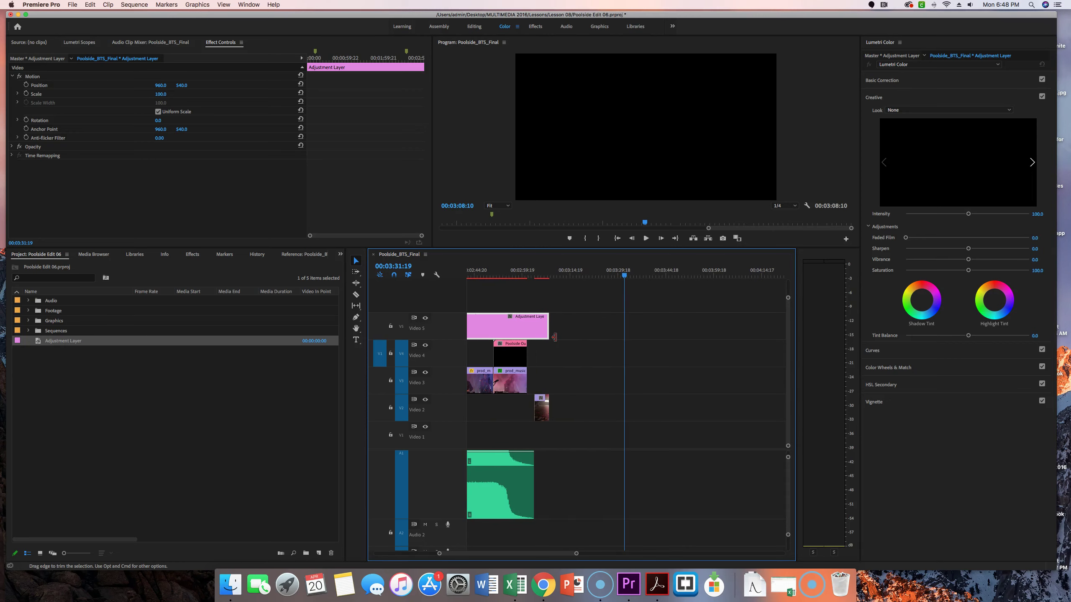
{"action": "scroll", "coordinate": [554, 338], "scroll_direction": "down", "scroll_amount": 10}
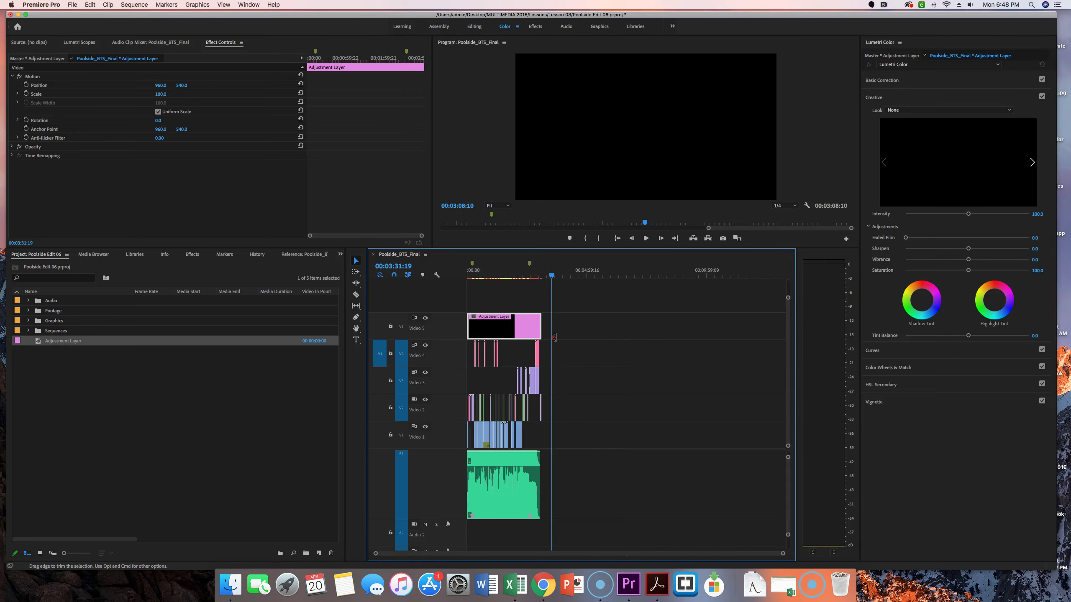
{"action": "scroll", "coordinate": [554, 338], "scroll_direction": "up", "scroll_amount": 3}
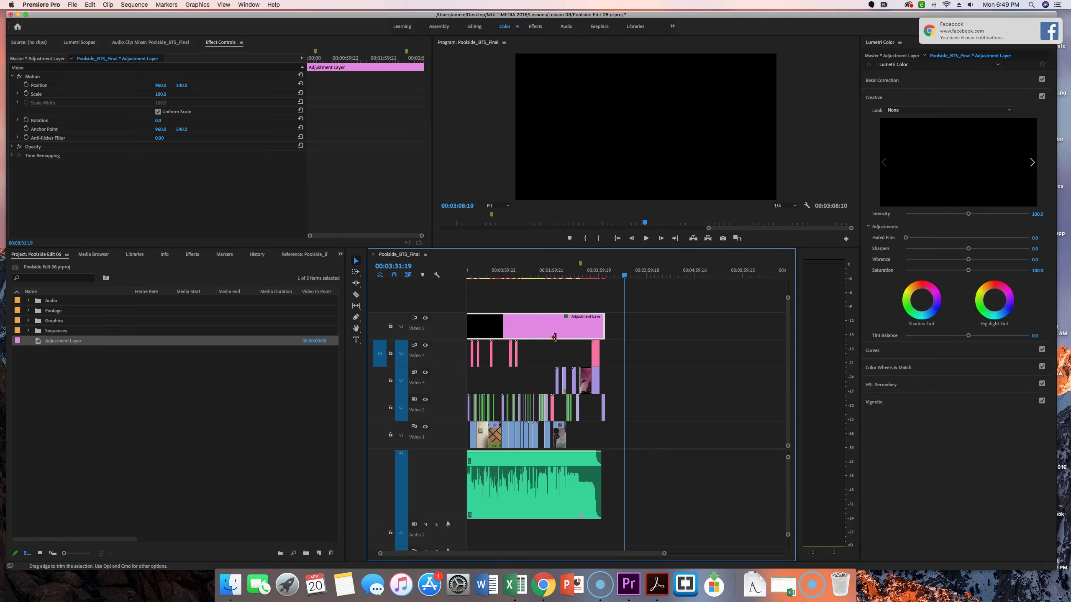
{"action": "left_click", "coordinate": [501, 279]}
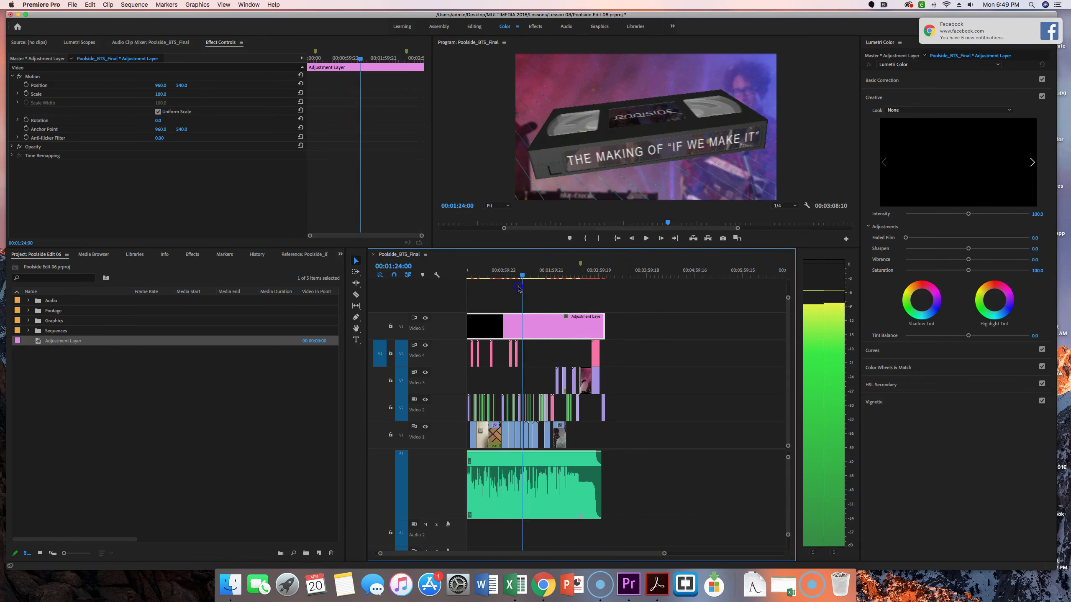
{"action": "key", "text": "Home"}
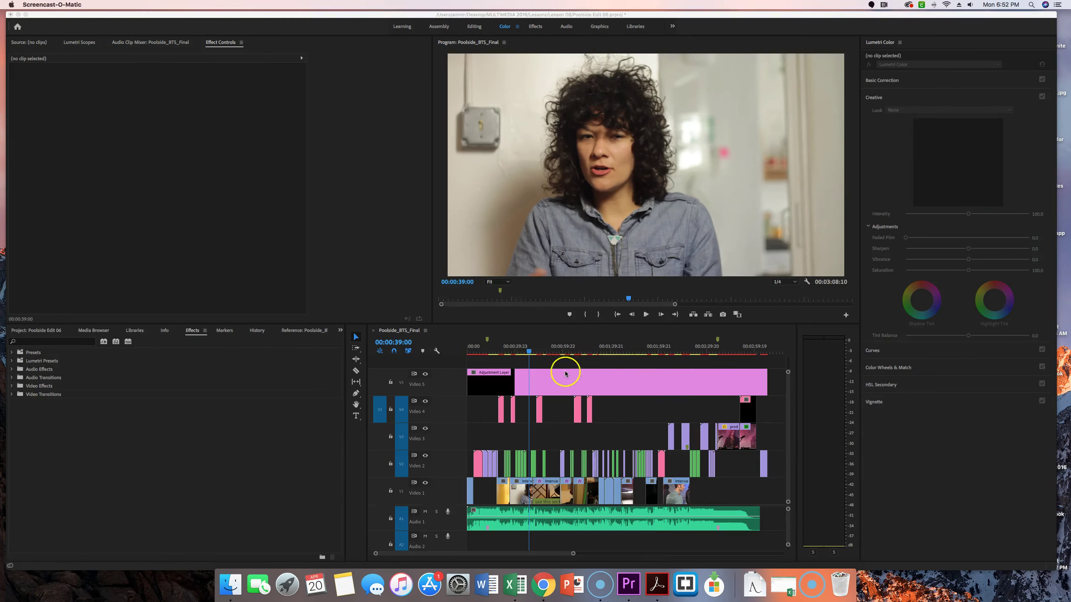
Expand the Lumetri Presets folder in the effects list, leaving the general Presets folder collapsed.
{"action": "left_click", "coordinate": [566, 373]}
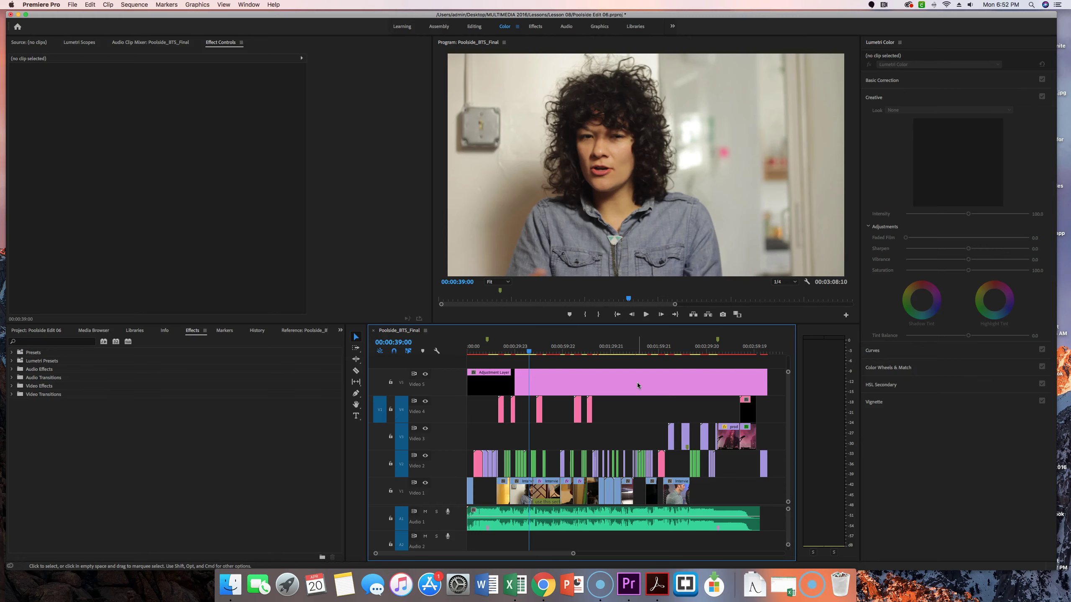
{"action": "left_click", "coordinate": [247, 416]}
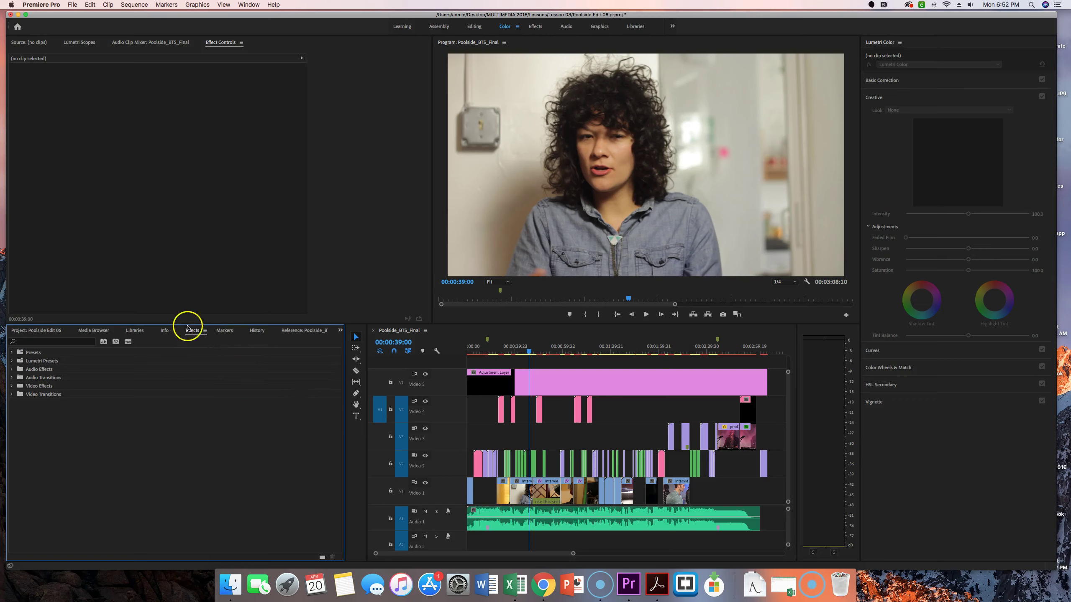
{"action": "left_click", "coordinate": [12, 353]}
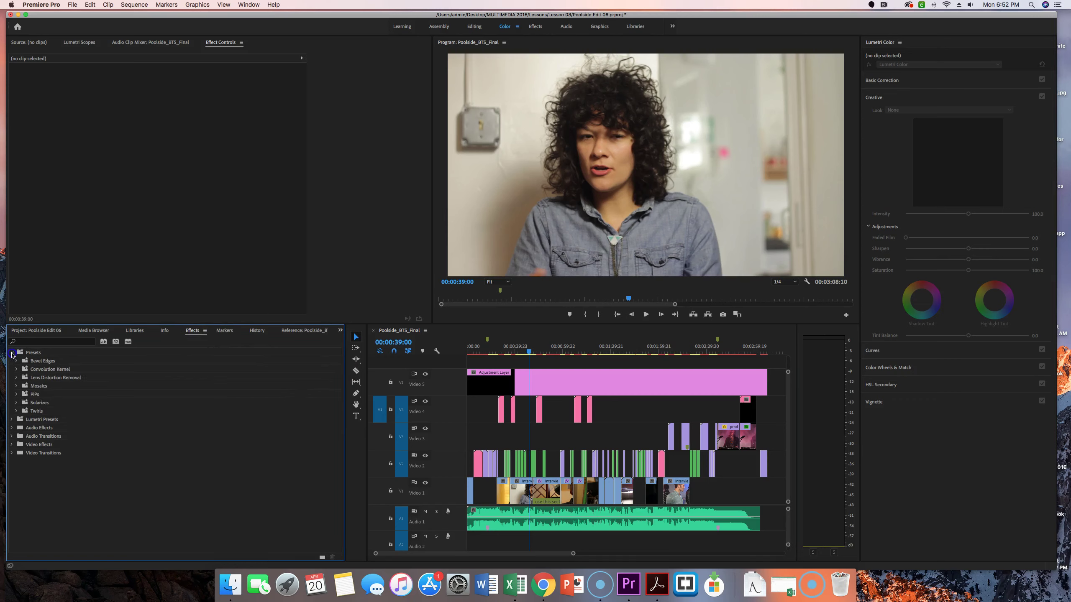
{"action": "left_click", "coordinate": [12, 353]}
{"action": "left_click", "coordinate": [12, 361]}
{"action": "left_click", "coordinate": [12, 362]}
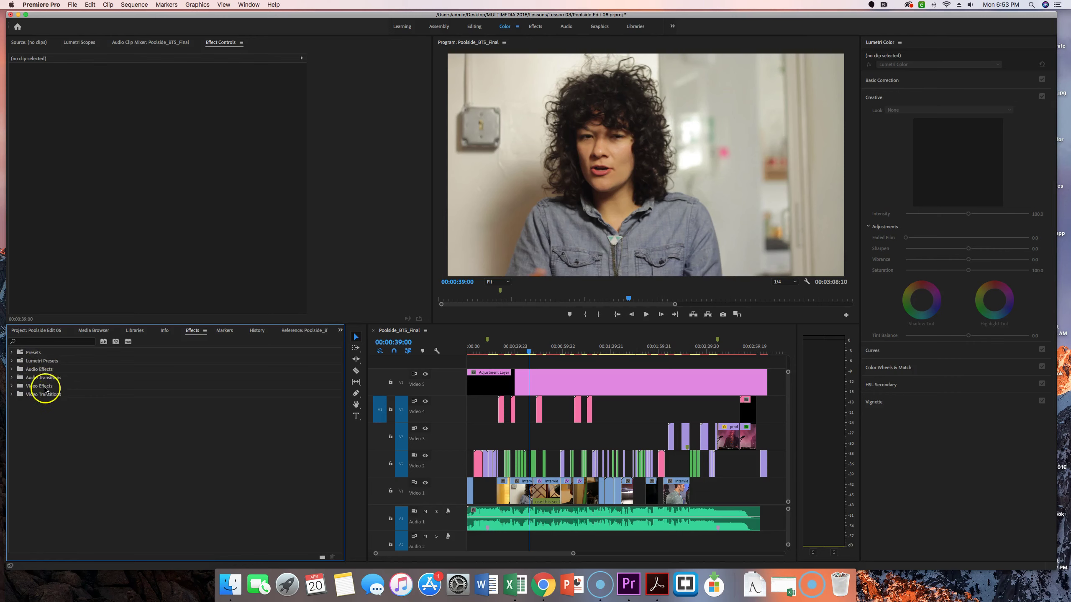
{"action": "left_click", "coordinate": [11, 362]}
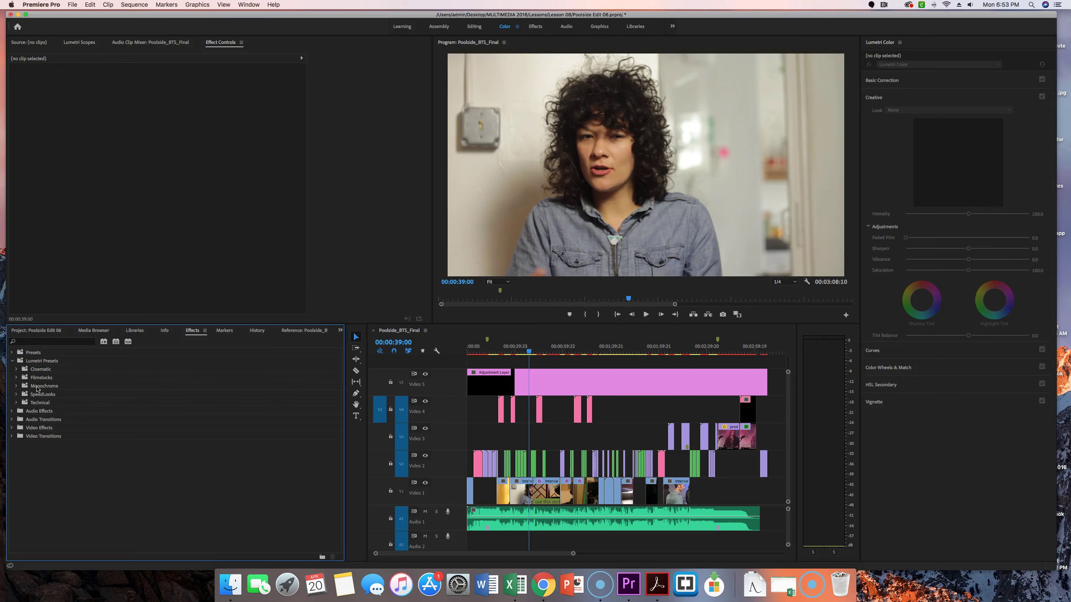
Examine the preview thumbnails of the Cinematic, Filmstocks and Monochrome Lumetri presets.
{"action": "left_click", "coordinate": [40, 370]}
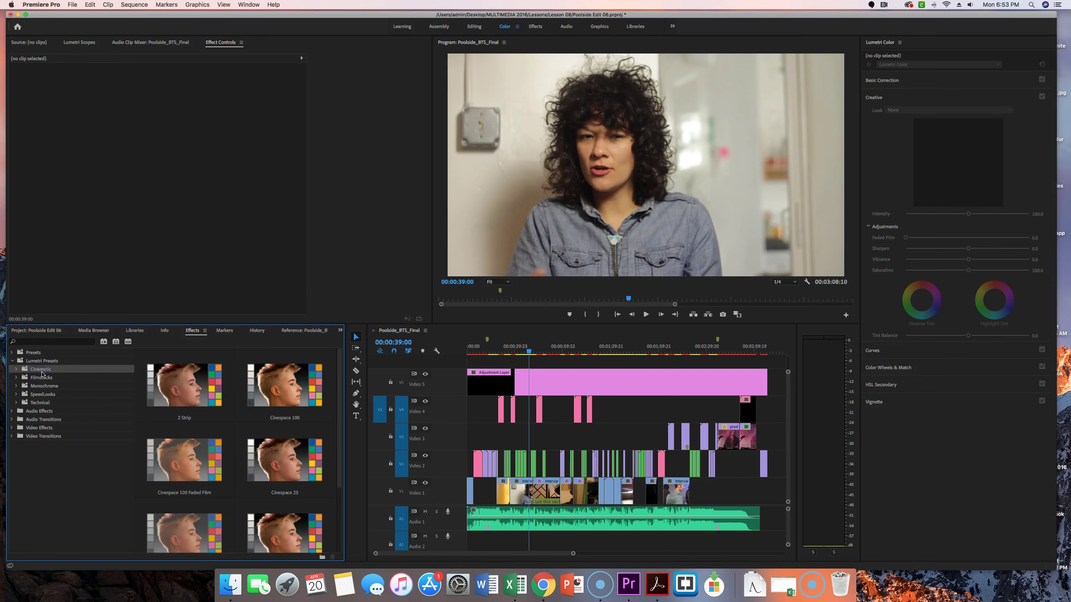
{"action": "scroll", "coordinate": [297, 464], "scroll_direction": "down", "scroll_amount": 3}
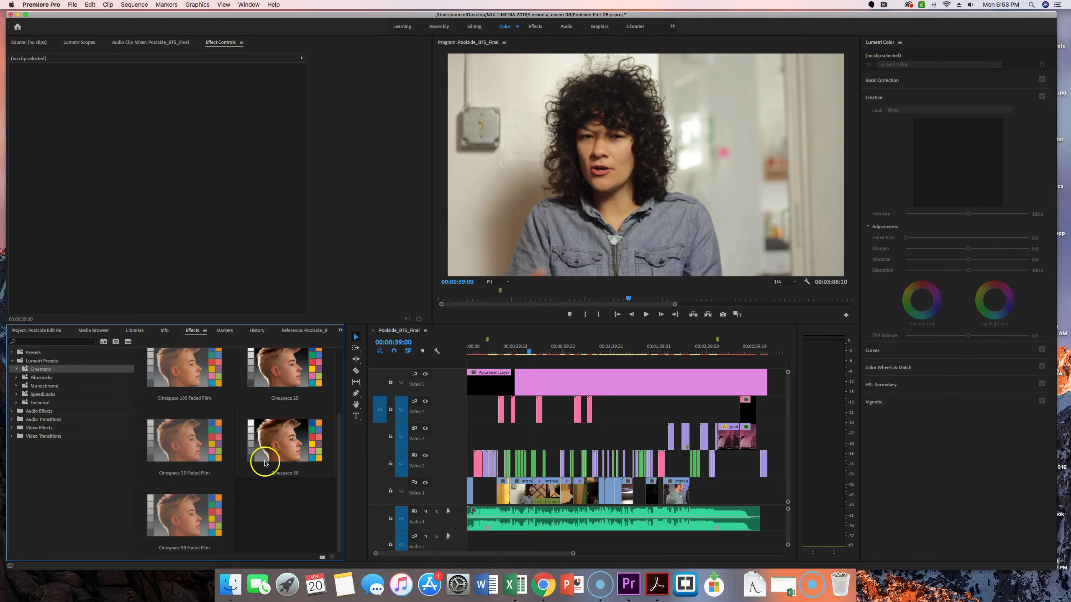
{"action": "scroll", "coordinate": [264, 463], "scroll_direction": "up", "scroll_amount": 3}
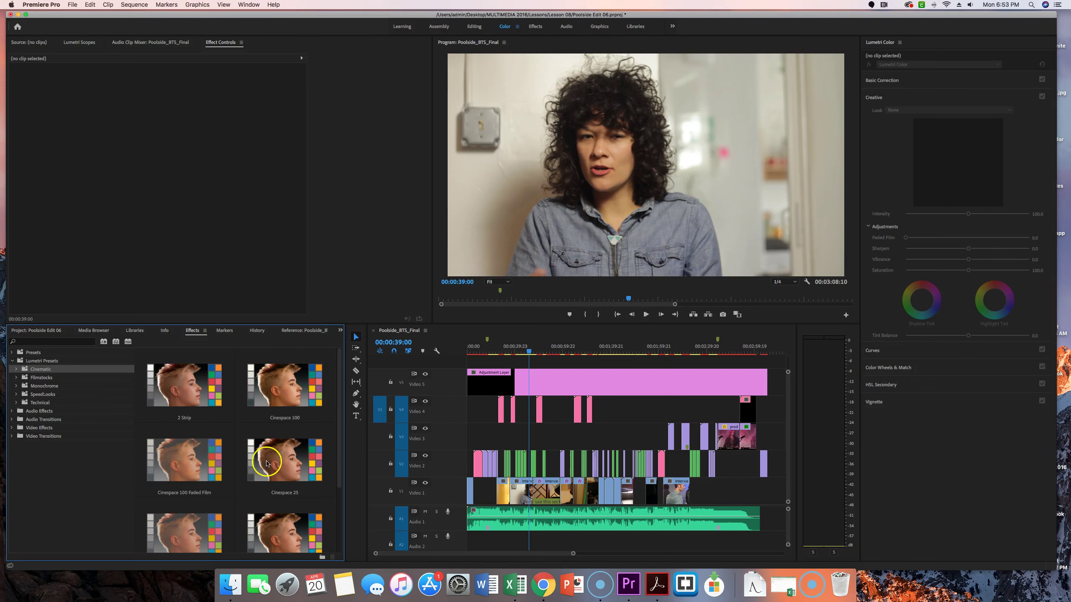
{"action": "left_click", "coordinate": [16, 370]}
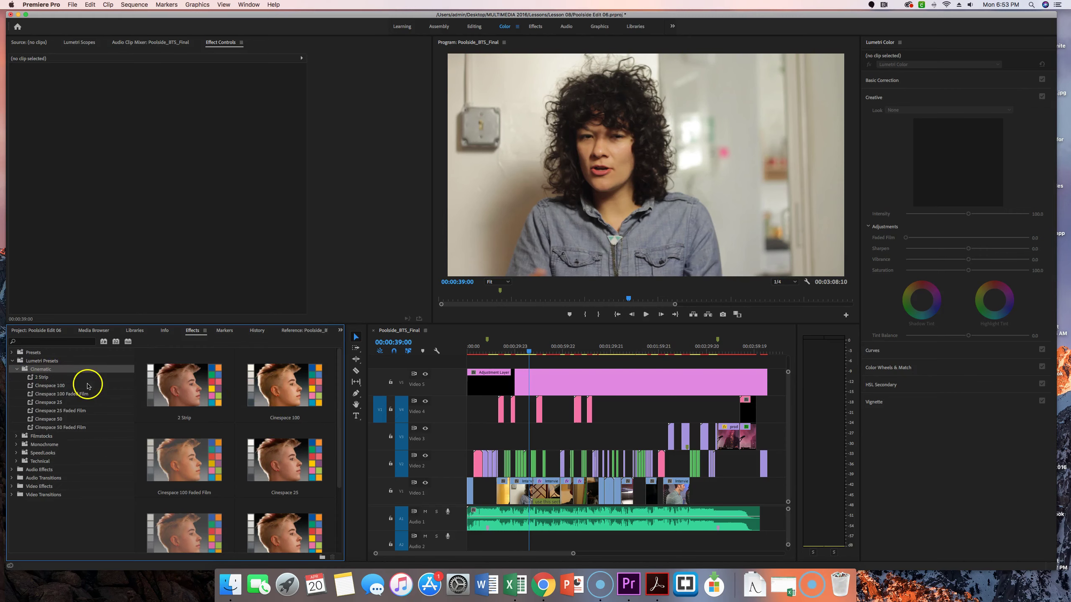
{"action": "left_click", "coordinate": [16, 369]}
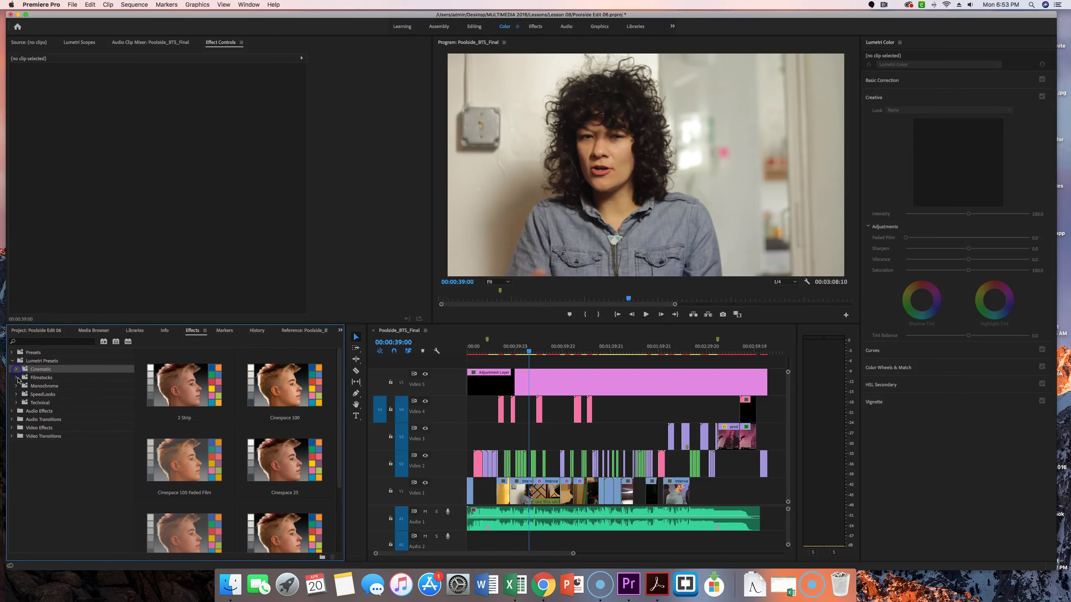
{"action": "left_click", "coordinate": [17, 378]}
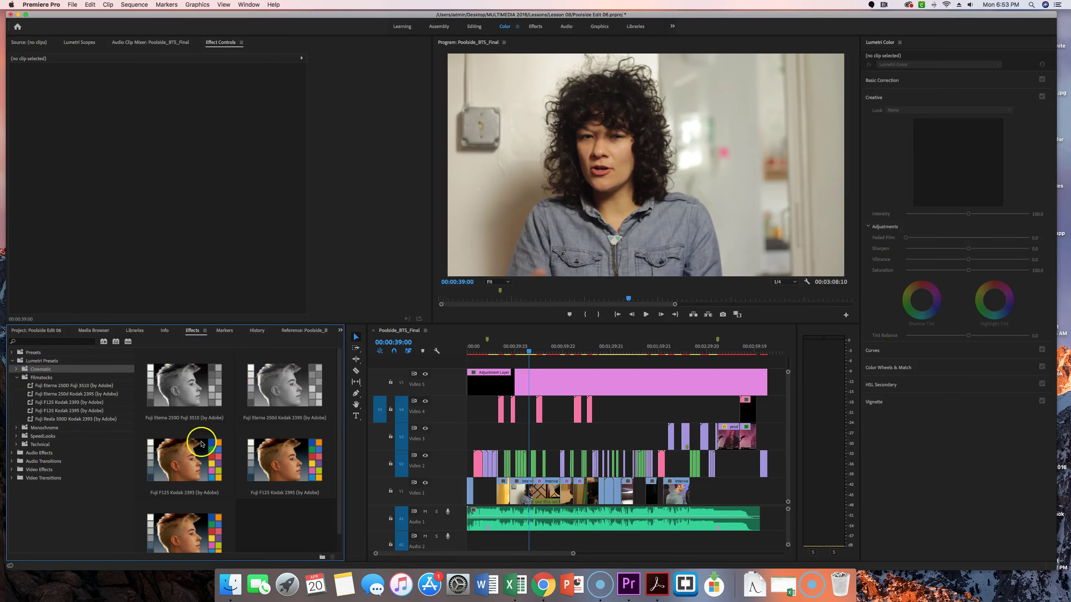
{"action": "left_click", "coordinate": [17, 379]}
{"action": "left_click", "coordinate": [17, 386]}
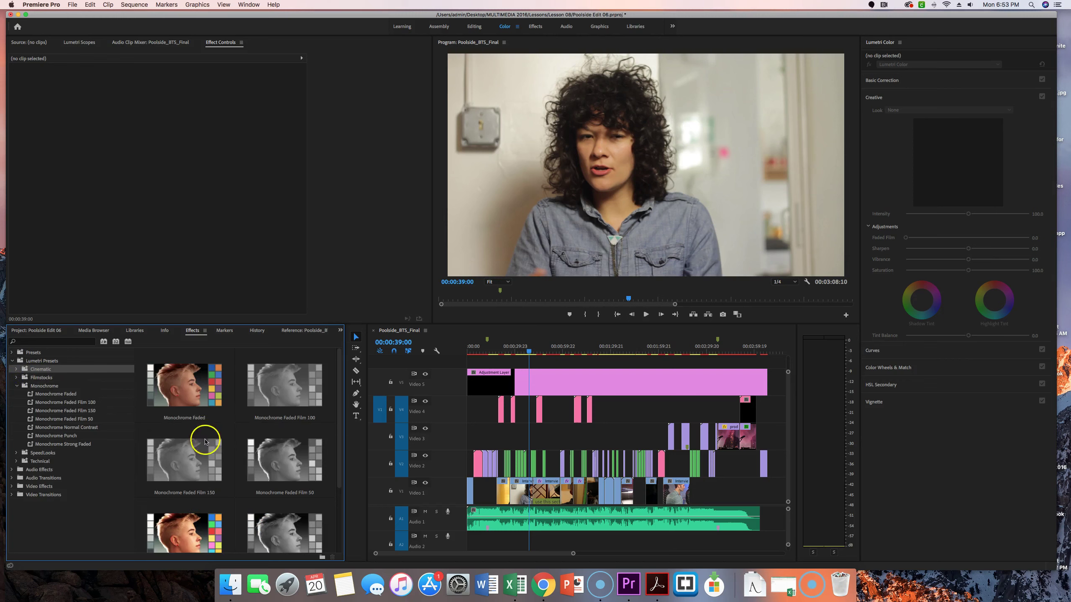
{"action": "scroll", "coordinate": [263, 418], "scroll_direction": "down", "scroll_amount": 3}
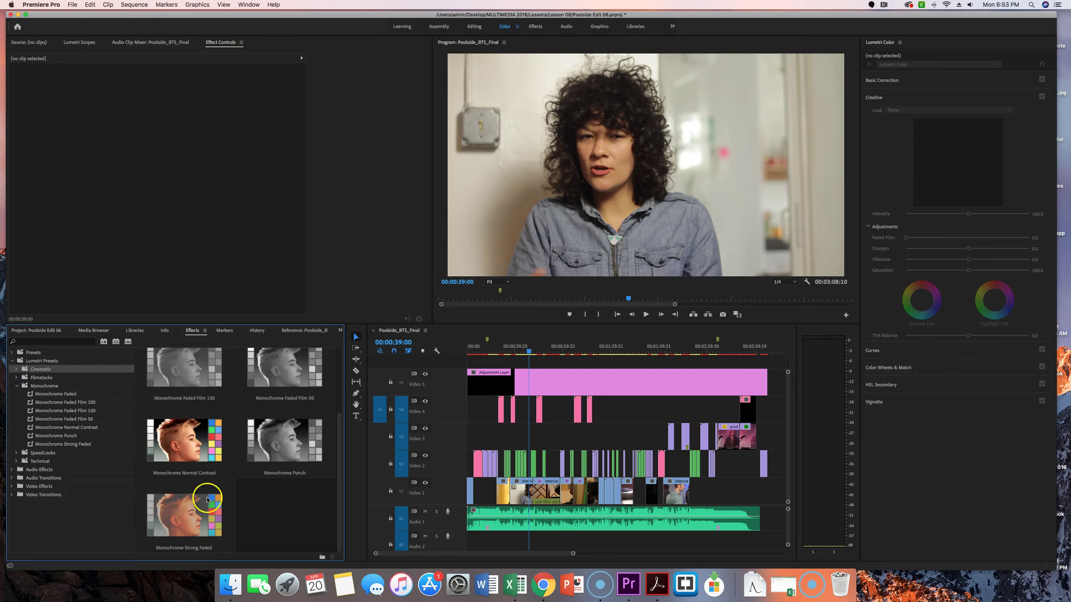
{"action": "left_click", "coordinate": [16, 387]}
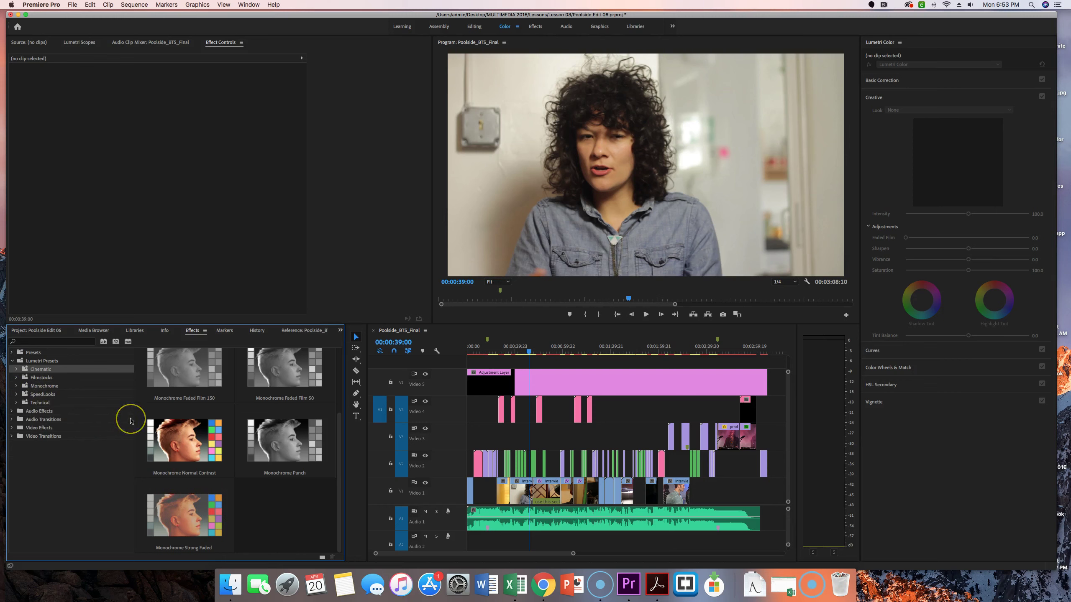
Look through the Technical Lumetri presets and review the Cinematic ones again, leaving both folders collapsed.
{"action": "left_click", "coordinate": [40, 403]}
{"action": "left_click", "coordinate": [16, 403]}
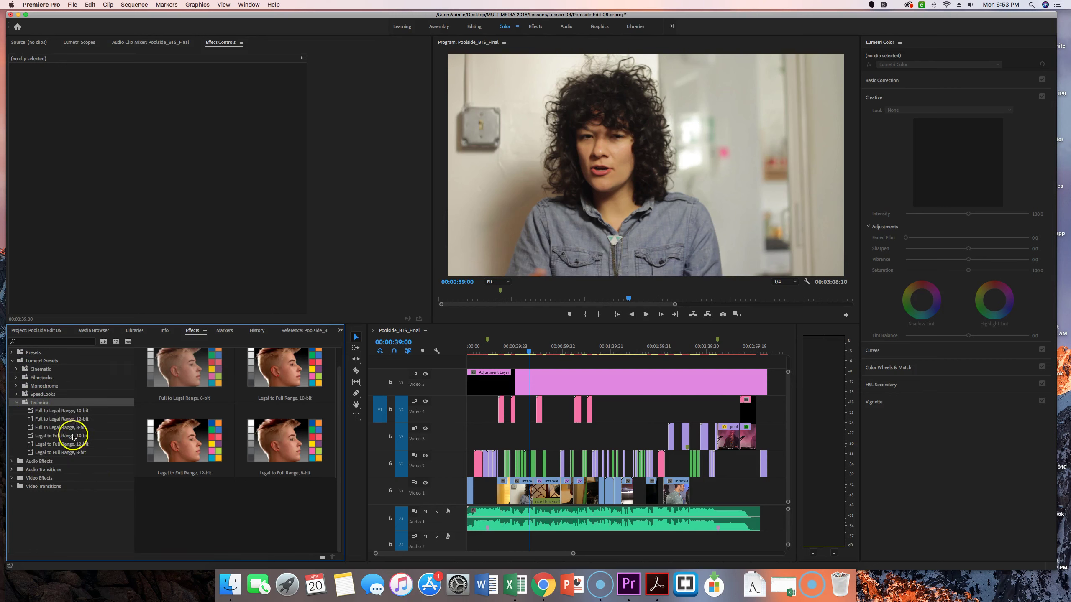
{"action": "left_click", "coordinate": [16, 403]}
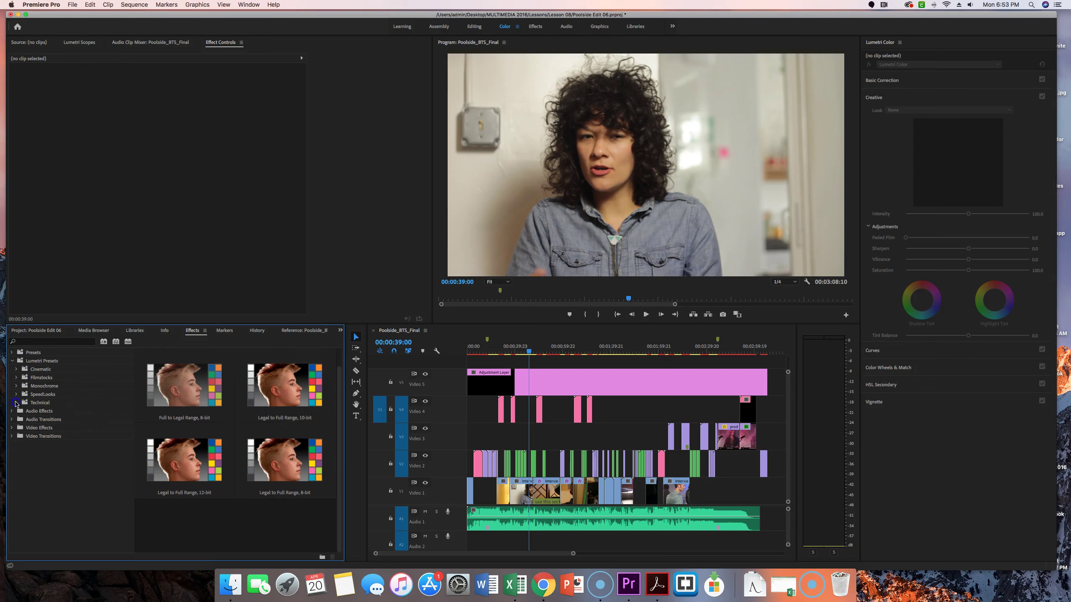
{"action": "left_click", "coordinate": [41, 369]}
{"action": "left_click", "coordinate": [16, 369]}
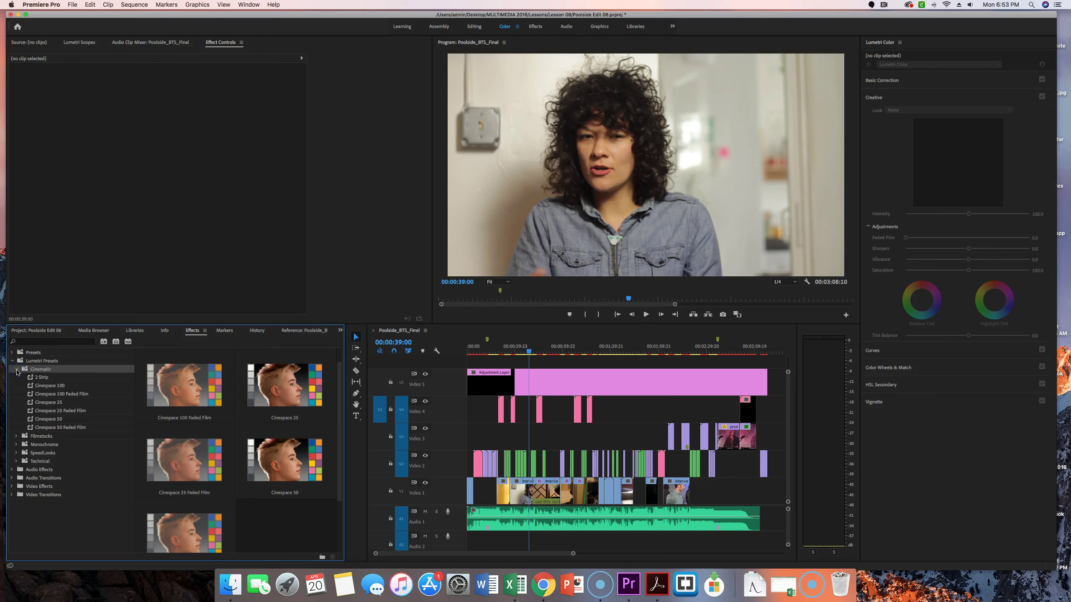
{"action": "left_click", "coordinate": [16, 370]}
{"action": "left_click", "coordinate": [79, 399]}
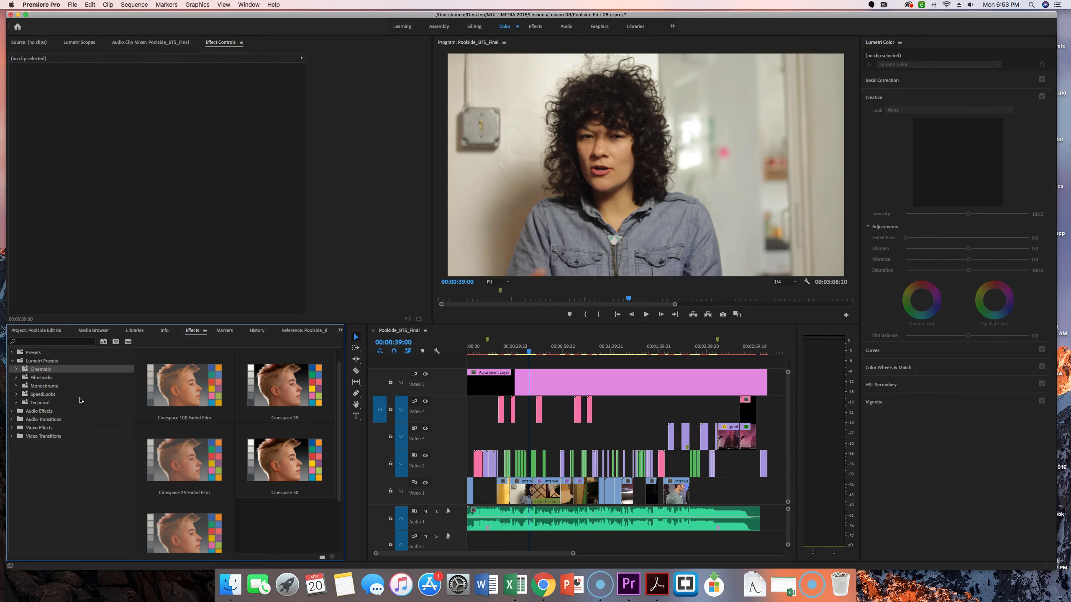
Try the Monochrome Strong Faded Lumetri preset on the Video 5 adjustment layer.
{"action": "left_click", "coordinate": [17, 386]}
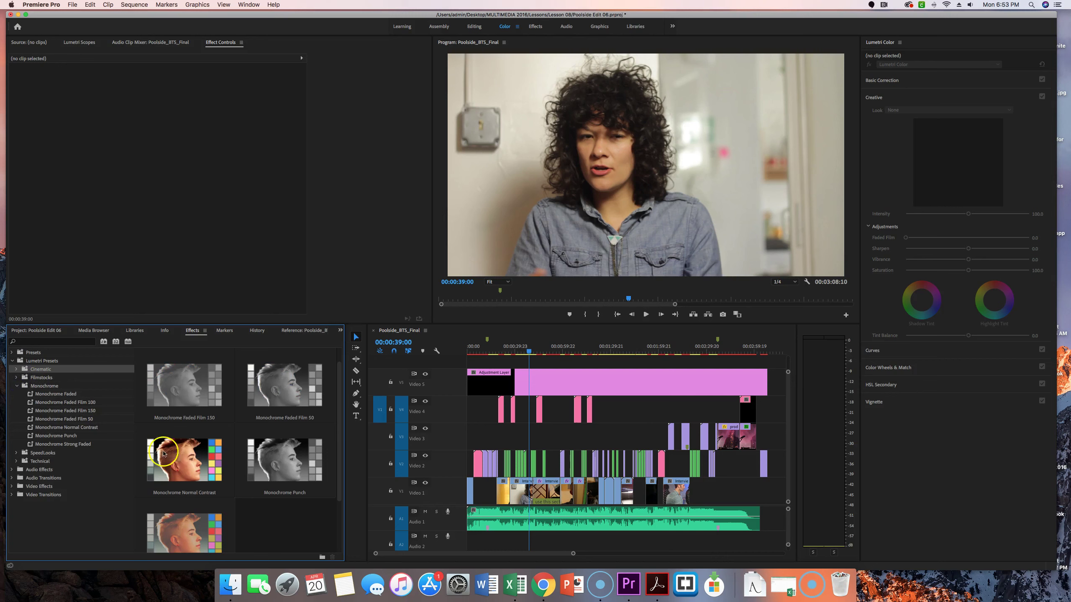
{"action": "scroll", "coordinate": [219, 459], "scroll_direction": "down", "scroll_amount": 1}
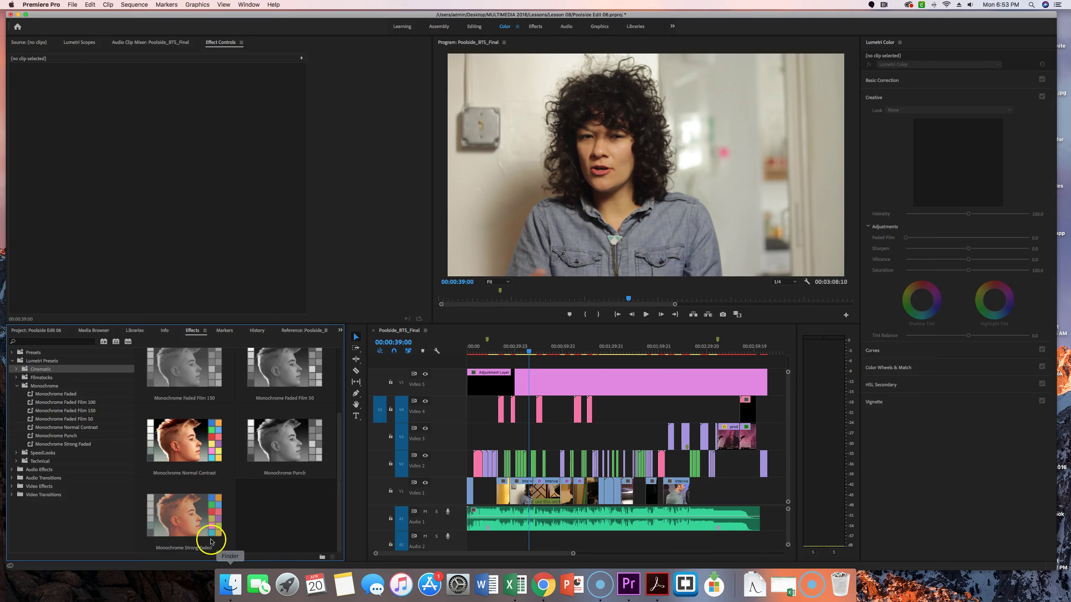
{"action": "left_click", "coordinate": [205, 518]}
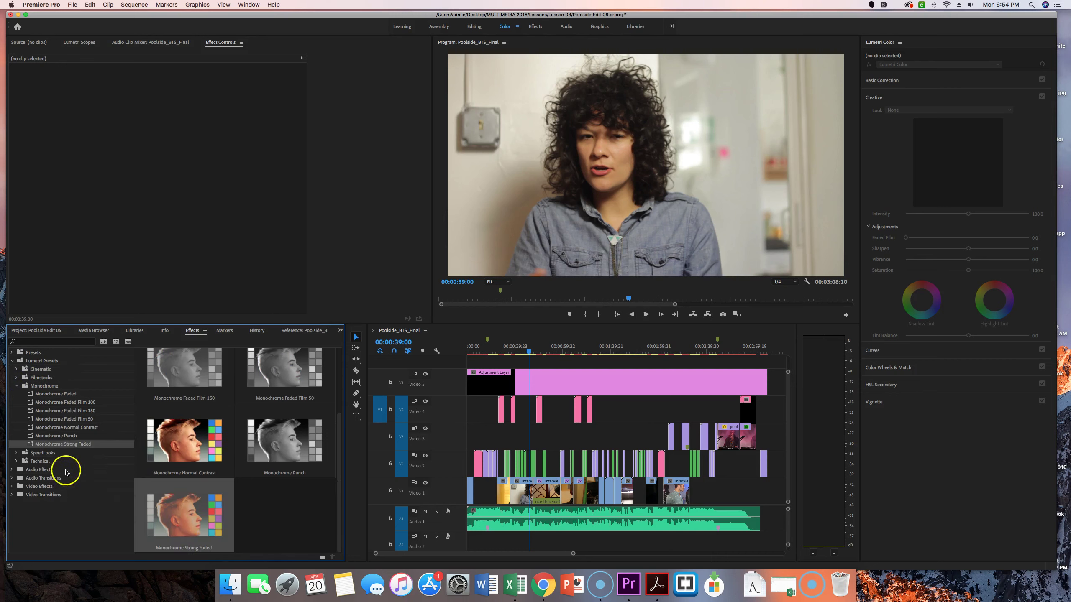
{"action": "left_click_drag", "start_coordinate": [75, 446], "coordinate": [576, 378]}
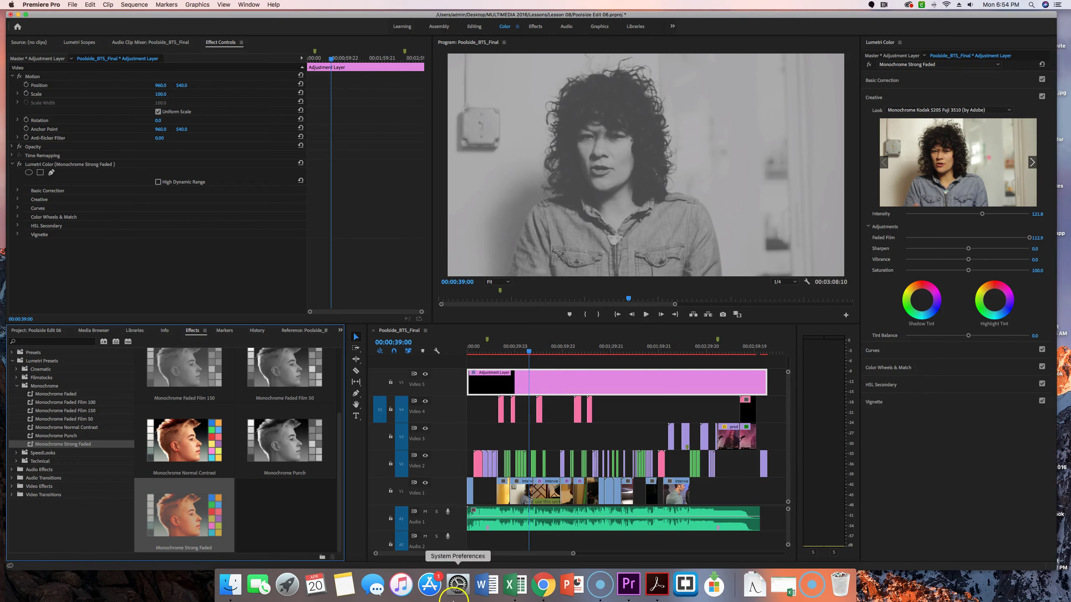
{"action": "key", "text": "super+z"}
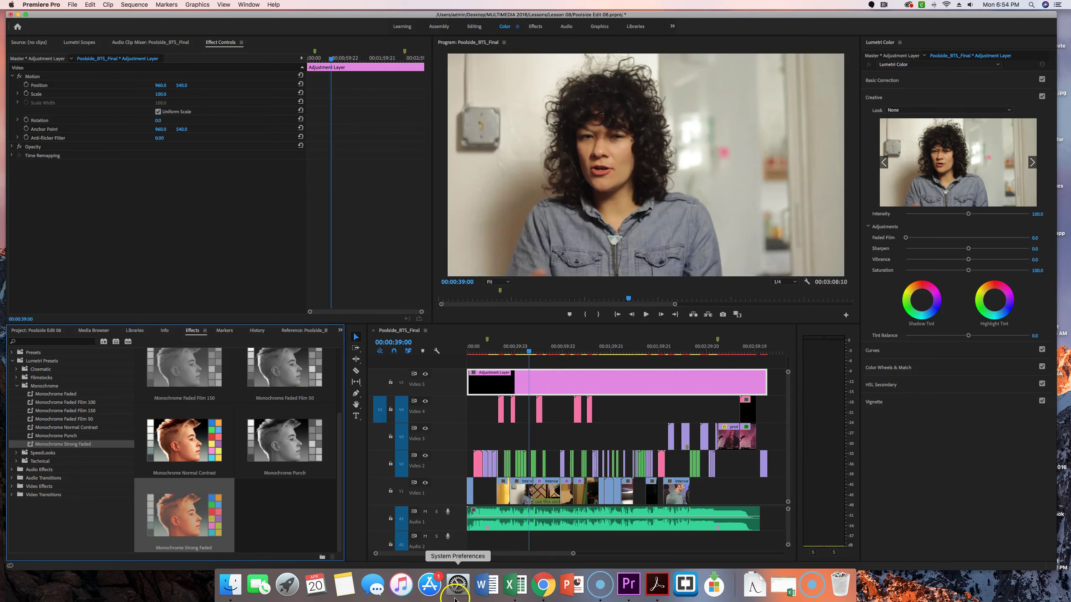
Apply the Monochrome Normal Contrast Lumetri preset to the adjustment layer on Video 5.
{"action": "left_click", "coordinate": [191, 438]}
{"action": "left_click_drag", "start_coordinate": [63, 431], "coordinate": [605, 383]}
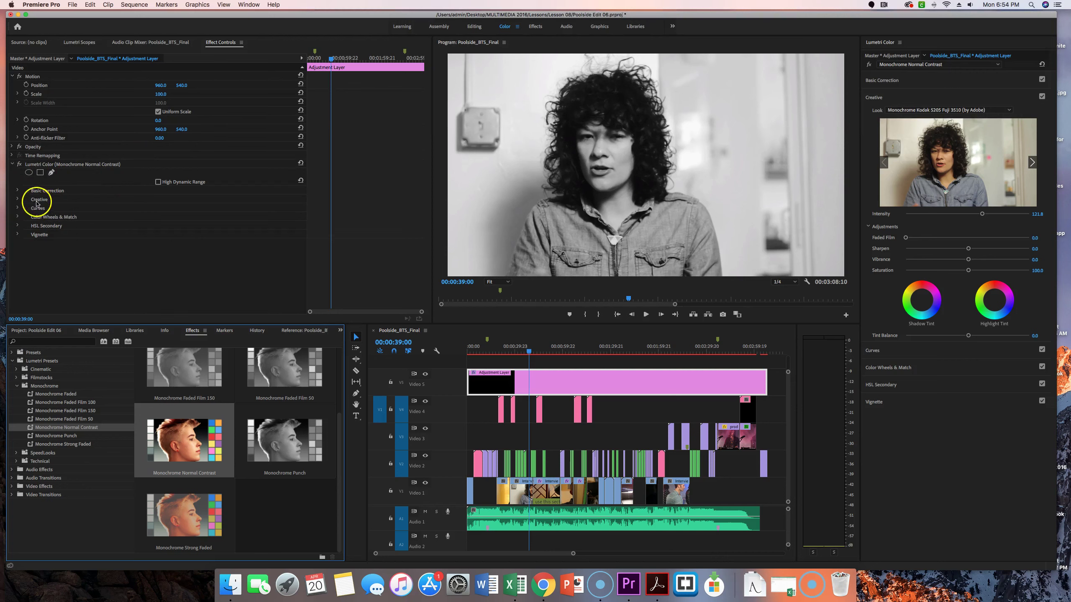
Inspect the Basic Correction, Creative and Curves settings of the adjustment layer's Lumetri Color effect, collapsing each section again.
{"action": "left_click", "coordinate": [17, 191]}
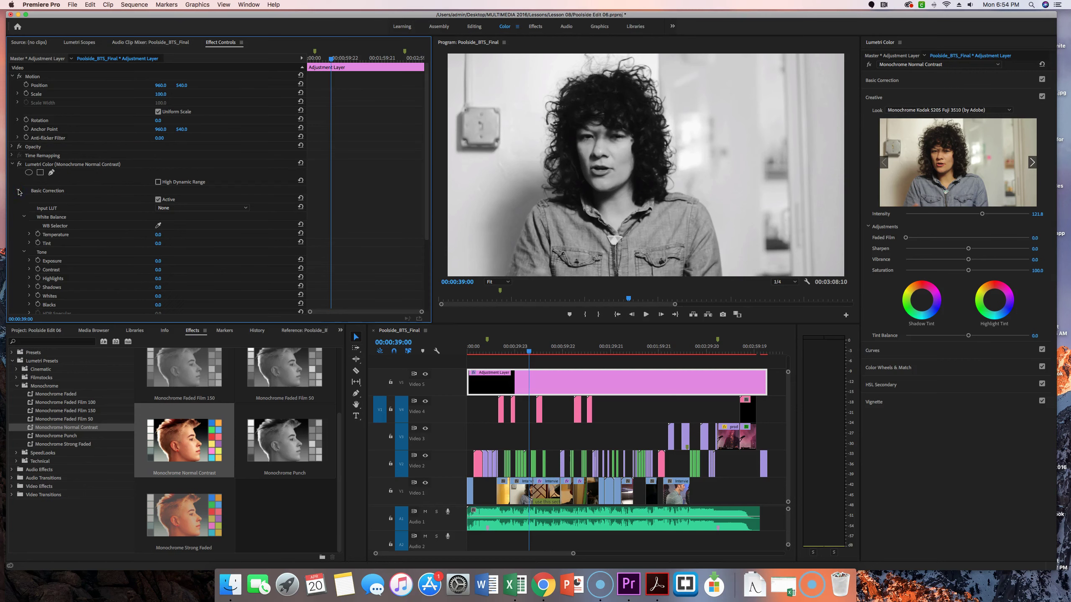
{"action": "left_click", "coordinate": [18, 191]}
{"action": "left_click", "coordinate": [17, 200]}
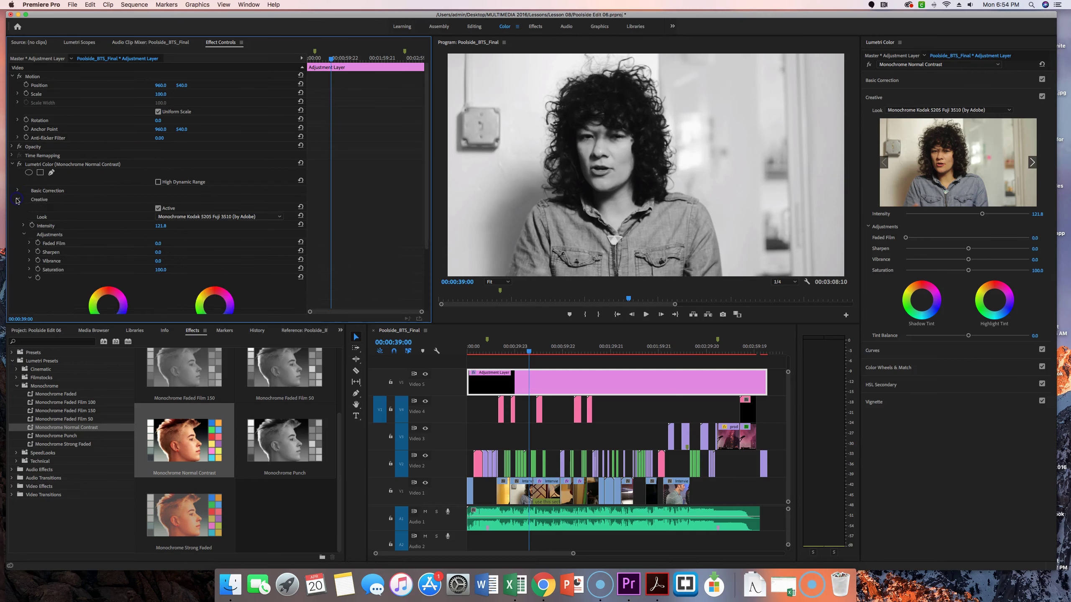
{"action": "left_click", "coordinate": [18, 200]}
{"action": "left_click", "coordinate": [17, 209]}
{"action": "left_click", "coordinate": [17, 209]}
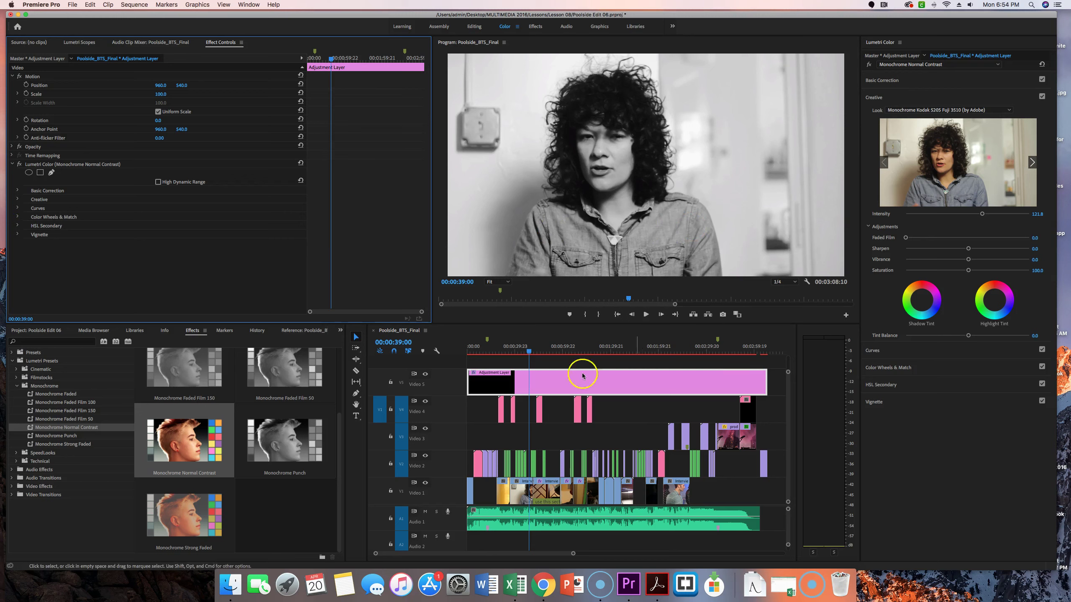
Split the Video 5 adjustment layer with the Razor tool at 00:02:06:02, where the Video 3 prod_poolside clip starts.
{"action": "left_click_drag", "start_coordinate": [530, 349], "coordinate": [688, 362]}
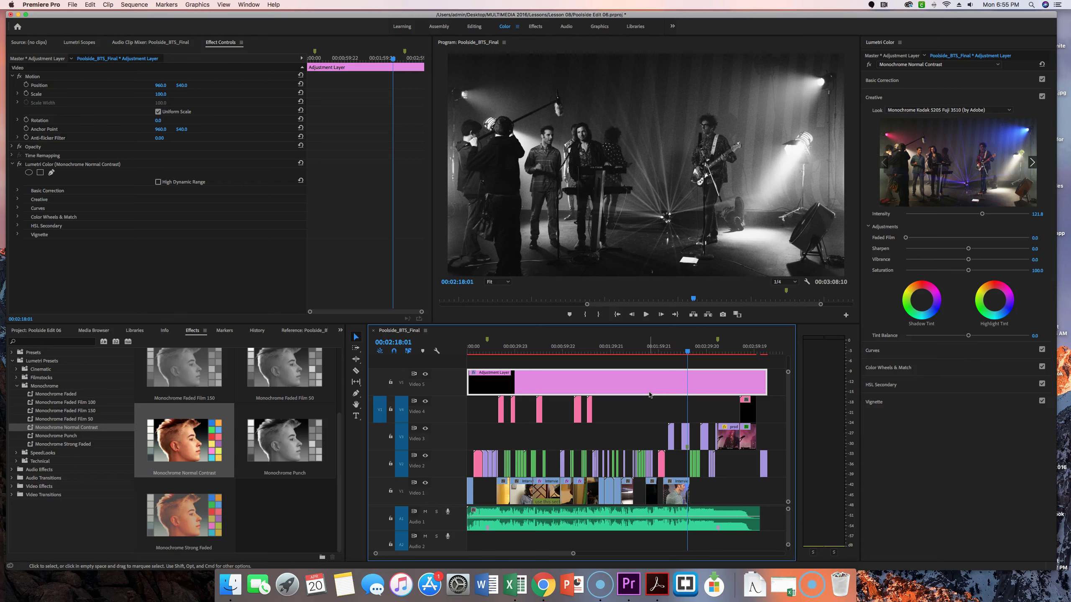
{"action": "left_click", "coordinate": [399, 346]}
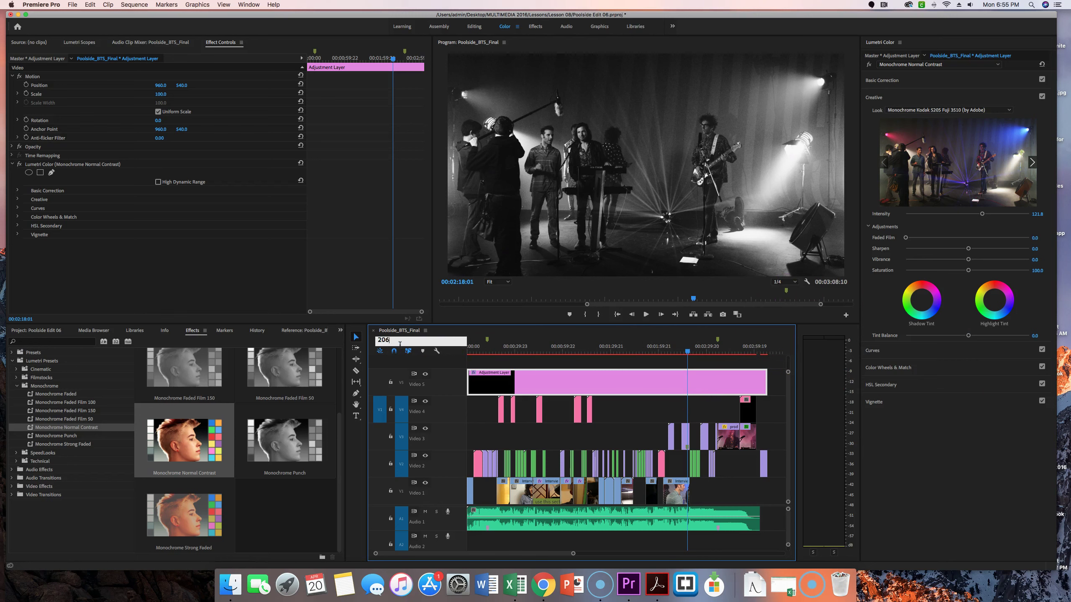
{"action": "key", "text": "Return"}
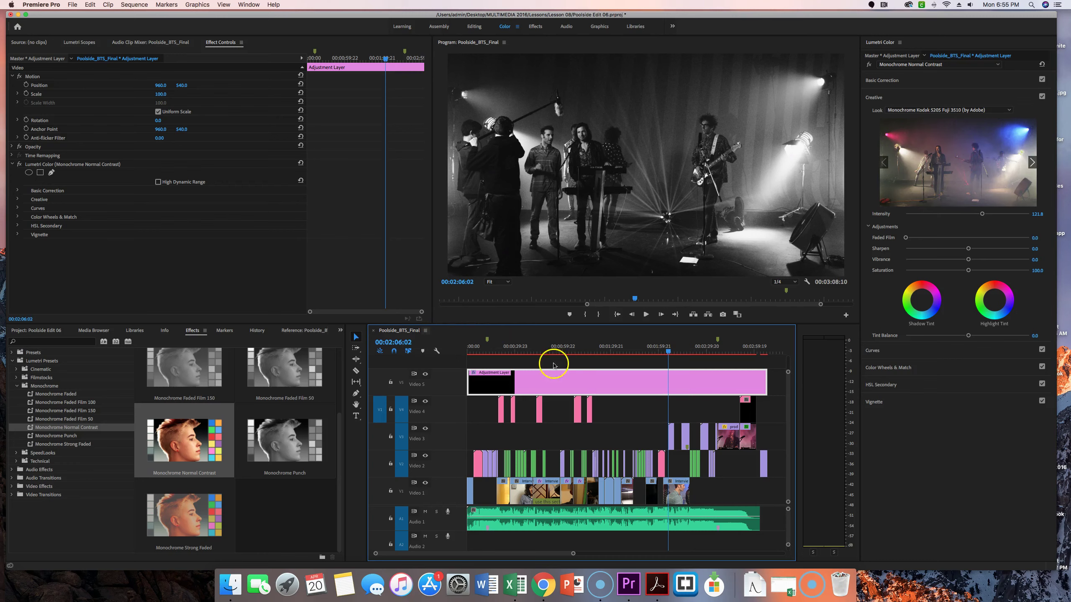
{"action": "key", "text": "equal"}
{"action": "key", "text": "equal"}
{"action": "key", "text": "equal"}
{"action": "key", "text": "equal"}
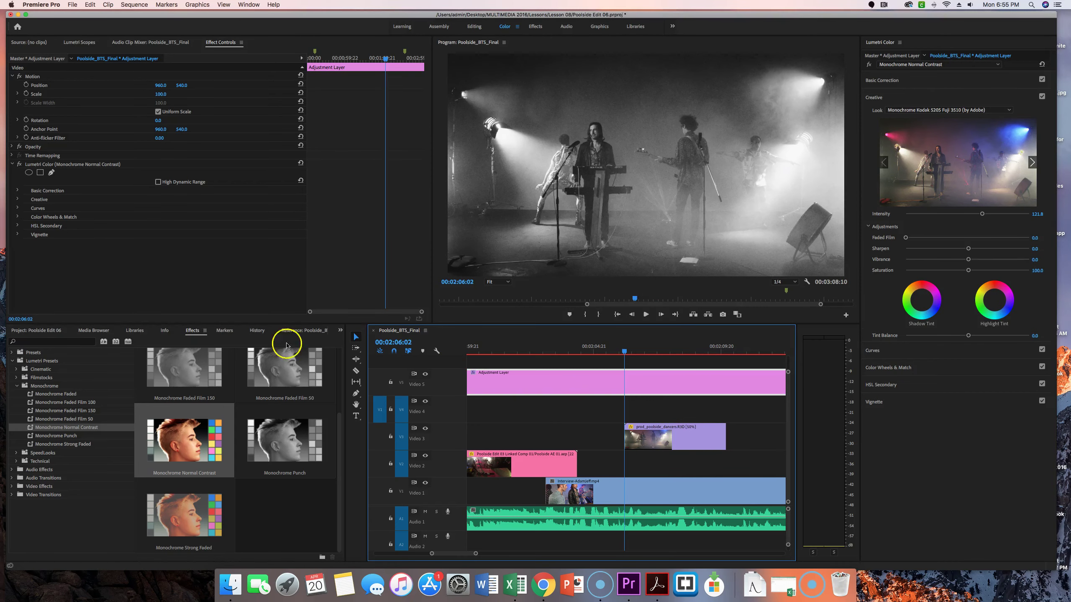
{"action": "left_click", "coordinate": [356, 372]}
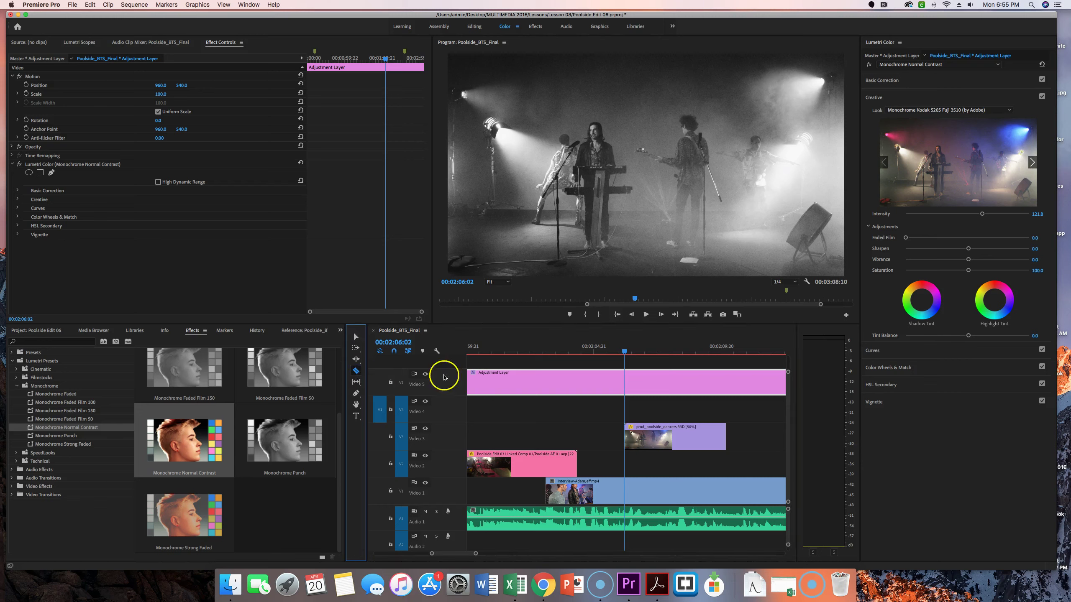
{"action": "left_click", "coordinate": [625, 381]}
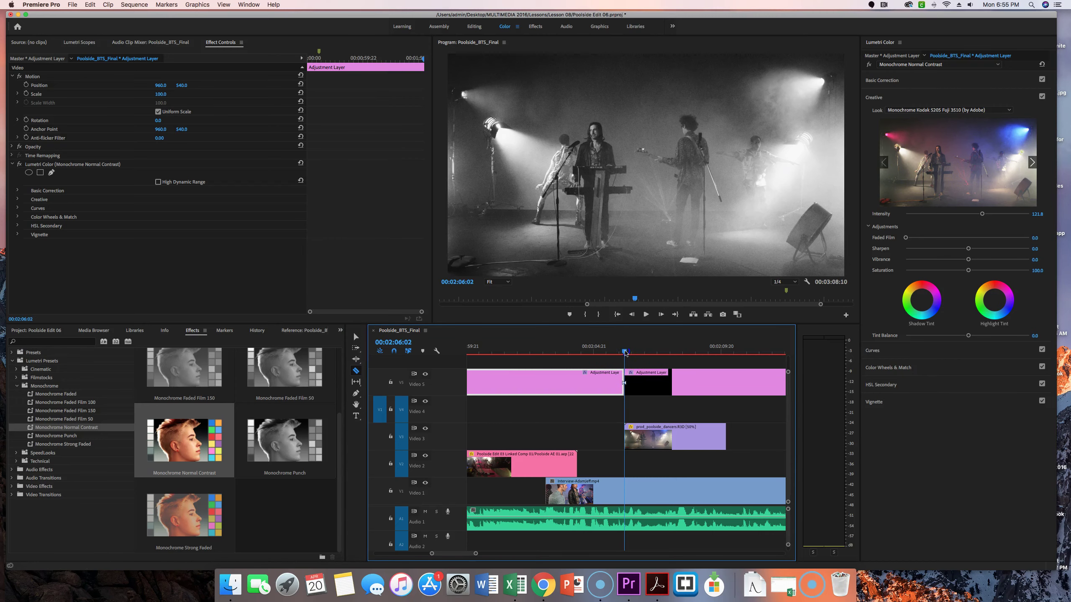
Split the adjustment layer again at 00:02:10:02, where the prod_poolside clip on Video 3 ends.
{"action": "left_click_drag", "start_coordinate": [633, 352], "coordinate": [726, 354]}
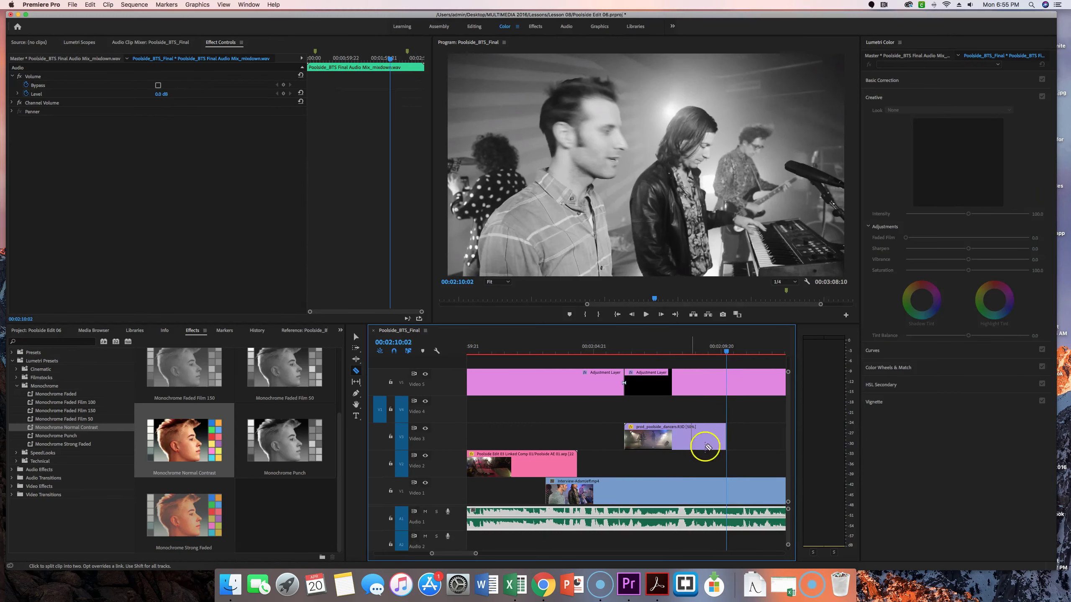
{"action": "left_click", "coordinate": [726, 380]}
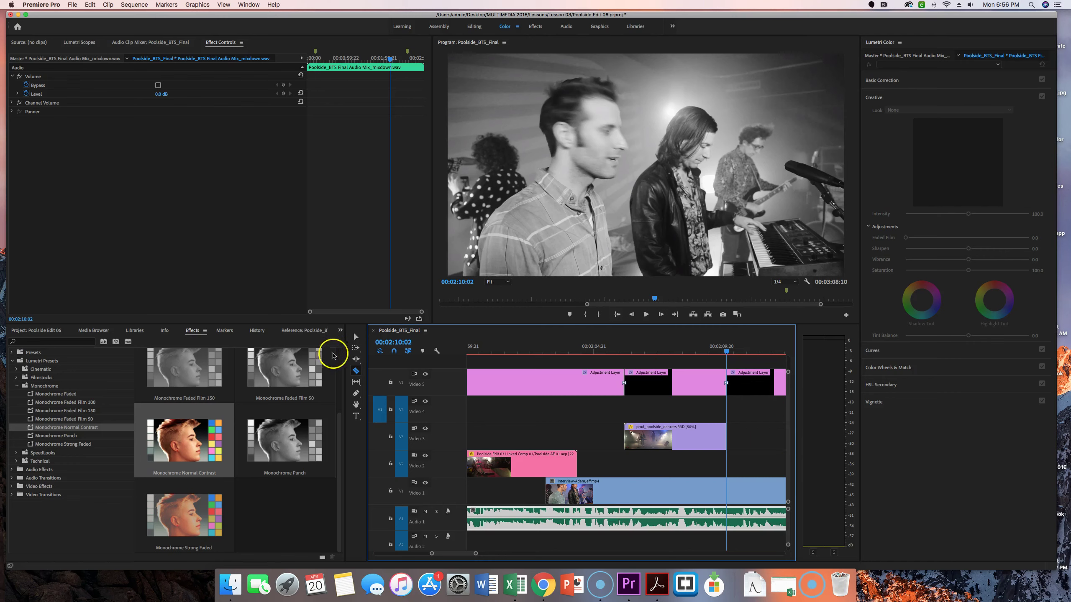
Delete the Video 5 adjustment layer segment above the prod_poolside_dancers clip.
{"action": "left_click", "coordinate": [353, 340]}
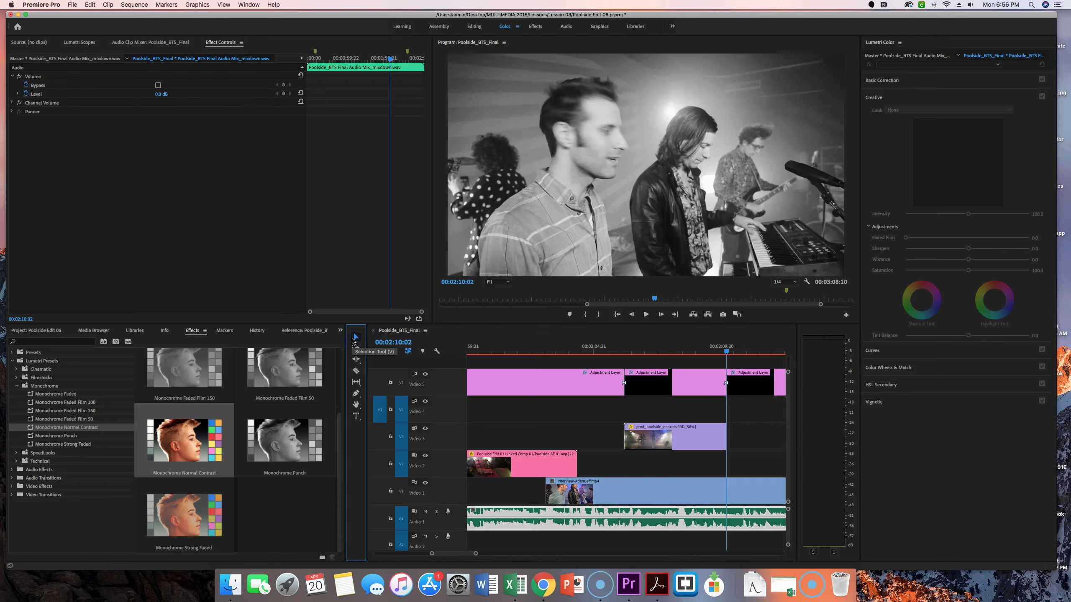
{"action": "left_click", "coordinate": [661, 383]}
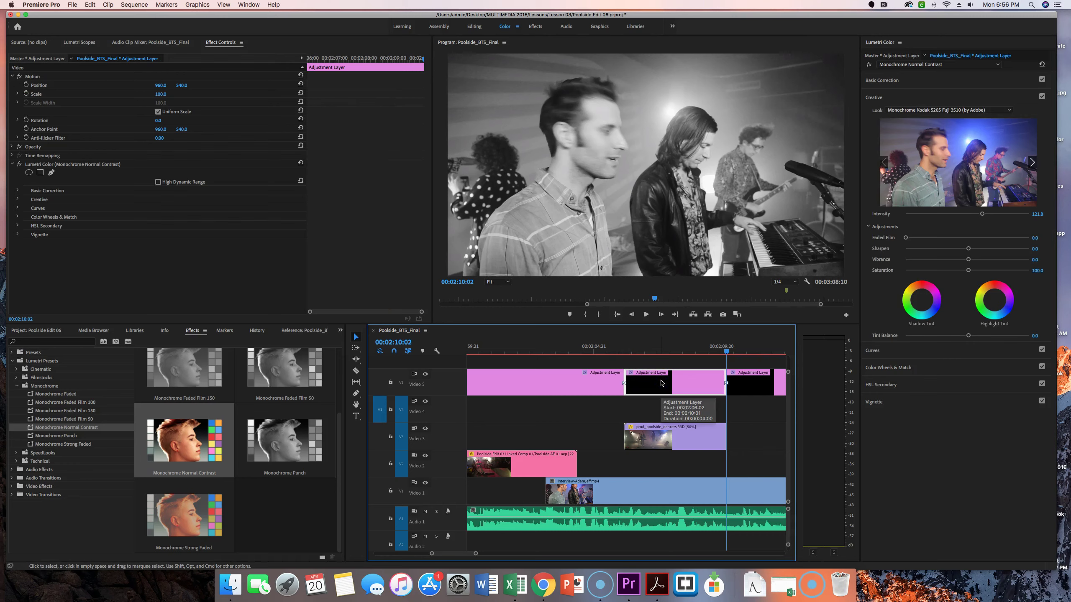
{"action": "left_click_drag", "start_coordinate": [727, 352], "coordinate": [695, 356]}
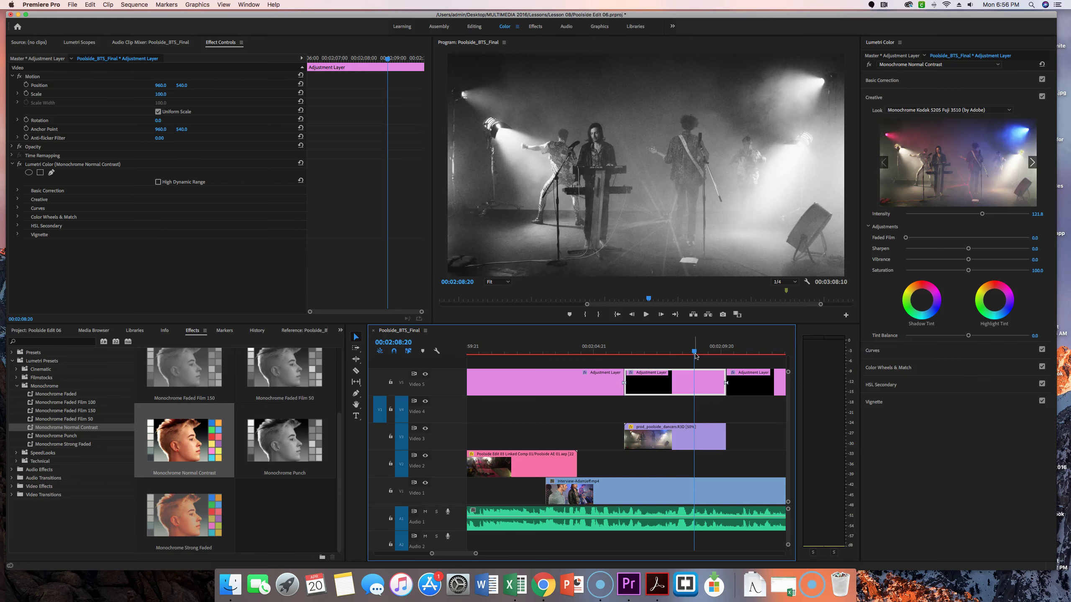
{"action": "key", "text": "Delete"}
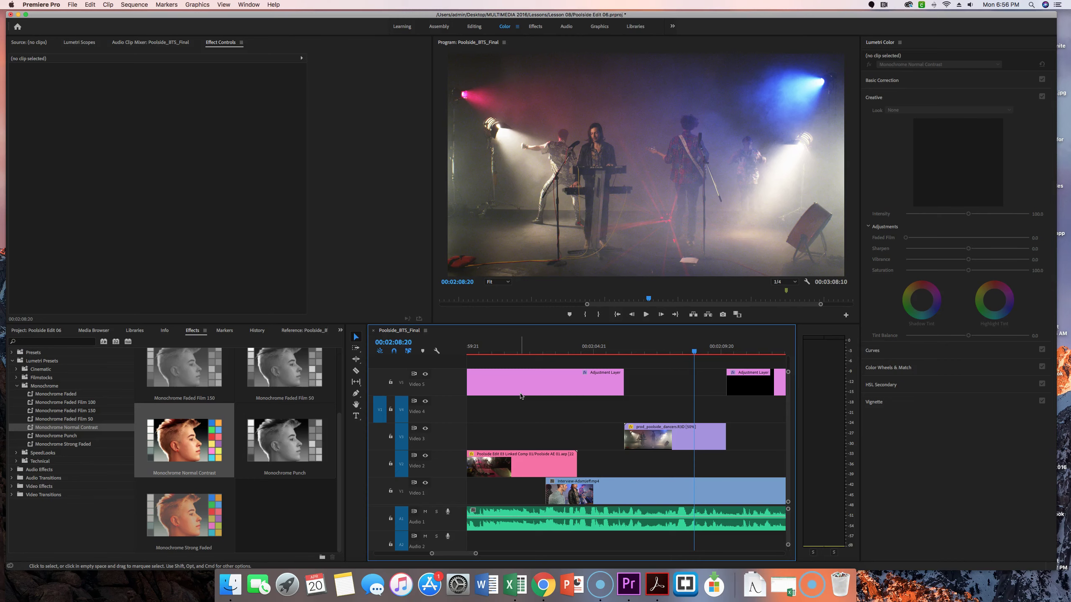
Review the timeline past the dancers clip, positioning the playhead at 00:02:14:10, where the prod_poolside_crew clip on Video 3 starts.
{"action": "left_click", "coordinate": [705, 429]}
{"action": "left_click", "coordinate": [696, 350]}
{"action": "left_click_drag", "start_coordinate": [715, 350], "coordinate": [686, 364]}
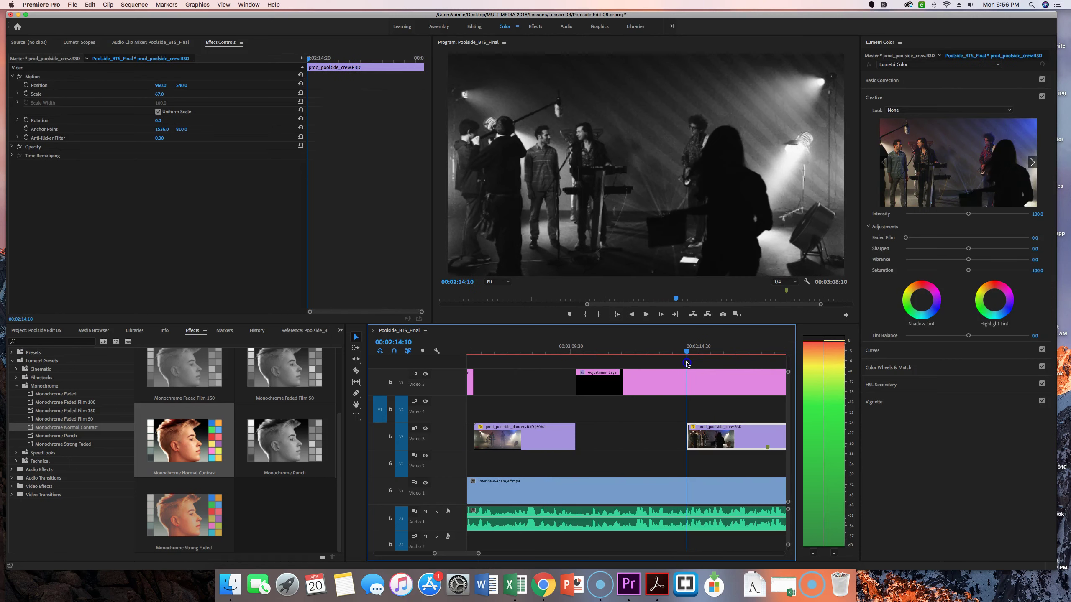
{"action": "left_click", "coordinate": [689, 354]}
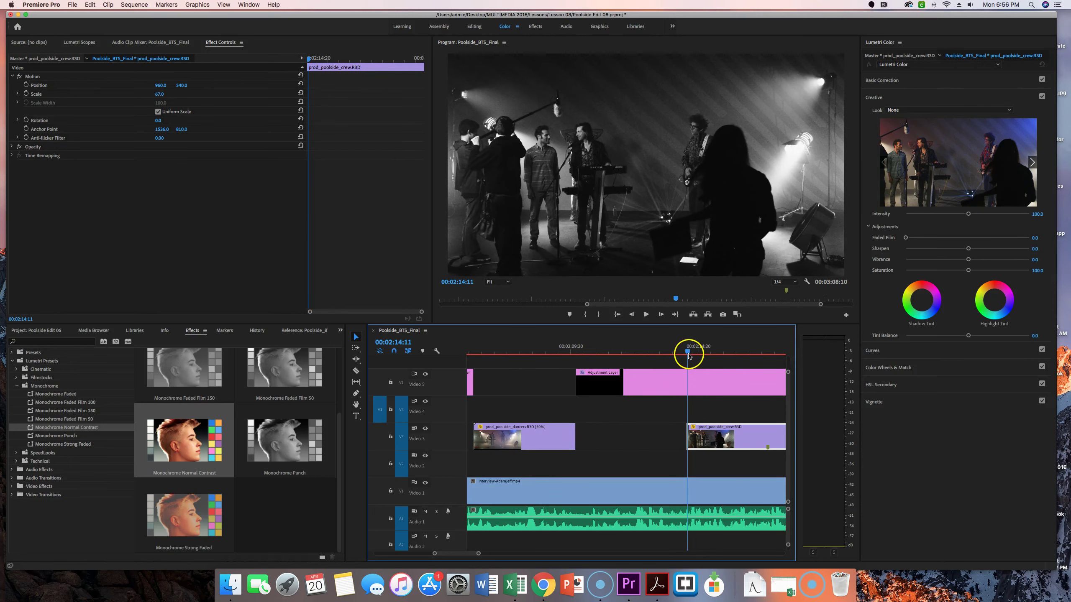
{"action": "key", "text": "Left"}
{"action": "left_click", "coordinate": [693, 409]}
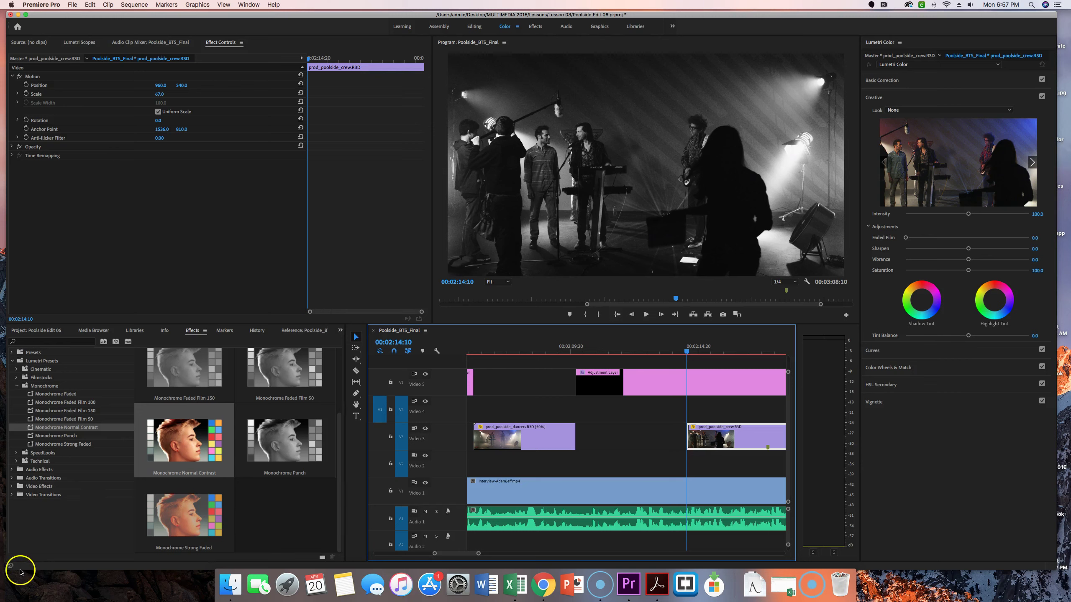
Add the Fuji F125 Kodak 2395 Filmstocks Lumetri preset to the Video 5 adjustment layer segment that ends where the dancers clip starts.
{"action": "left_click", "coordinate": [38, 445]}
{"action": "left_click", "coordinate": [17, 386]}
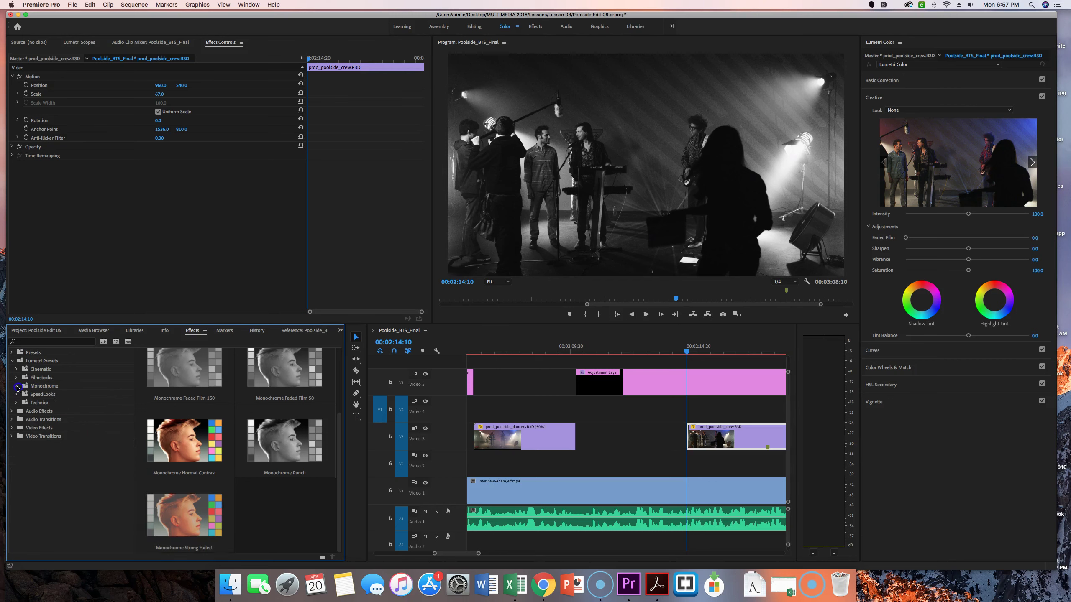
{"action": "left_click", "coordinate": [17, 378]}
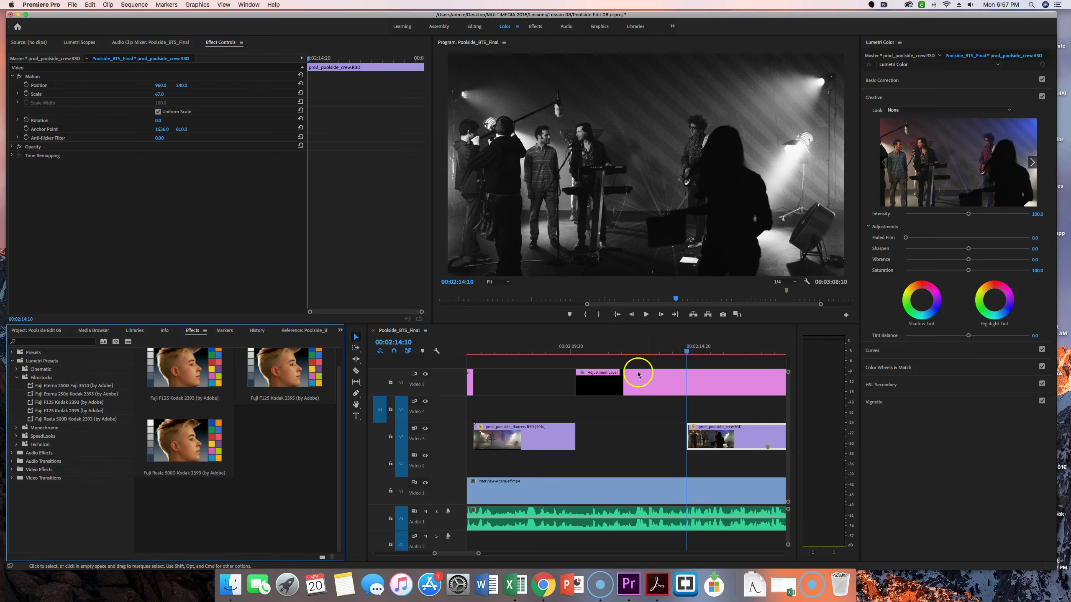
{"action": "left_click_drag", "start_coordinate": [688, 347], "coordinate": [550, 368]}
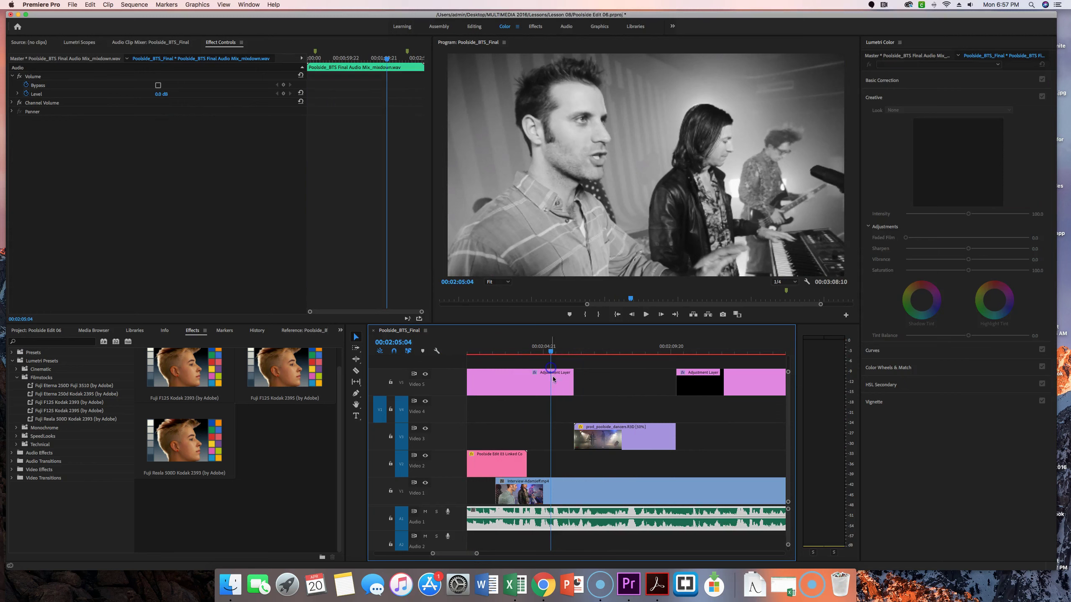
{"action": "left_click", "coordinate": [515, 387]}
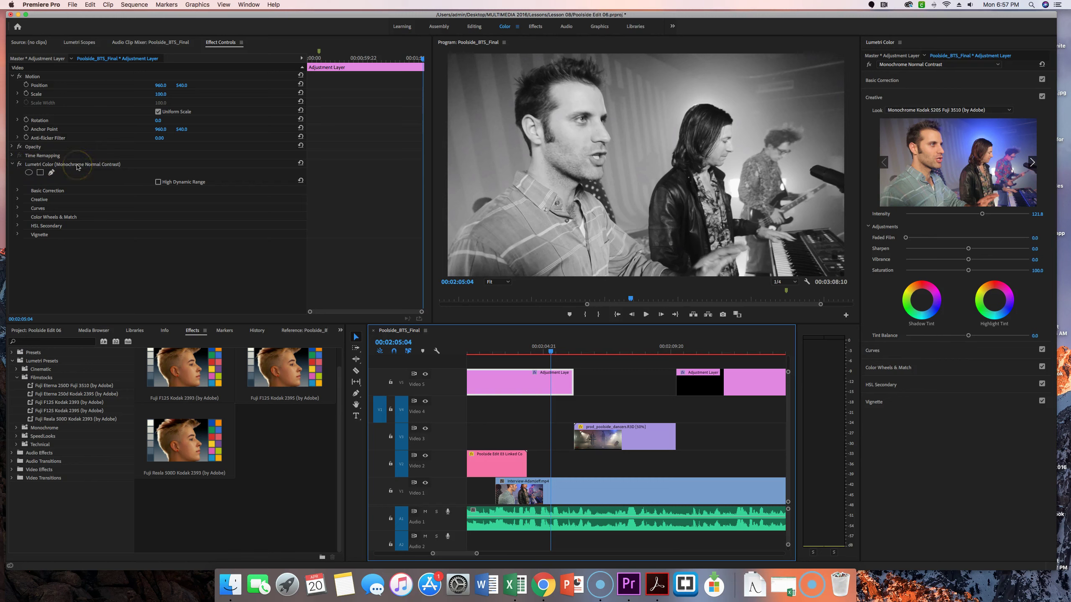
{"action": "left_click", "coordinate": [293, 379]}
{"action": "left_click_drag", "start_coordinate": [284, 381], "coordinate": [505, 381]}
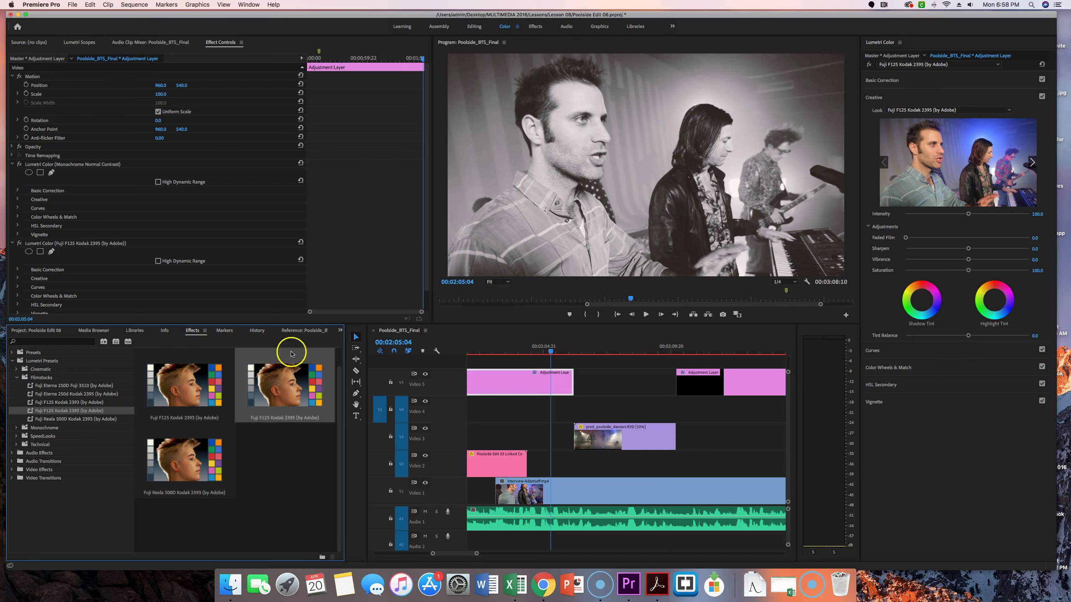
{"action": "left_click", "coordinate": [17, 378]}
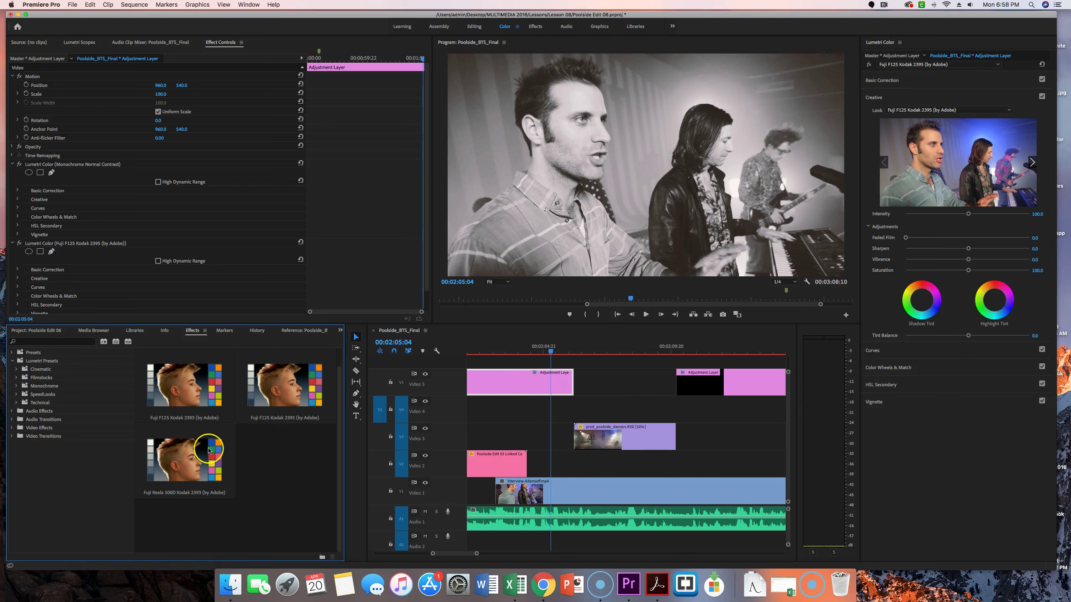
{"action": "scroll", "coordinate": [208, 450], "scroll_direction": "up", "scroll_amount": 3}
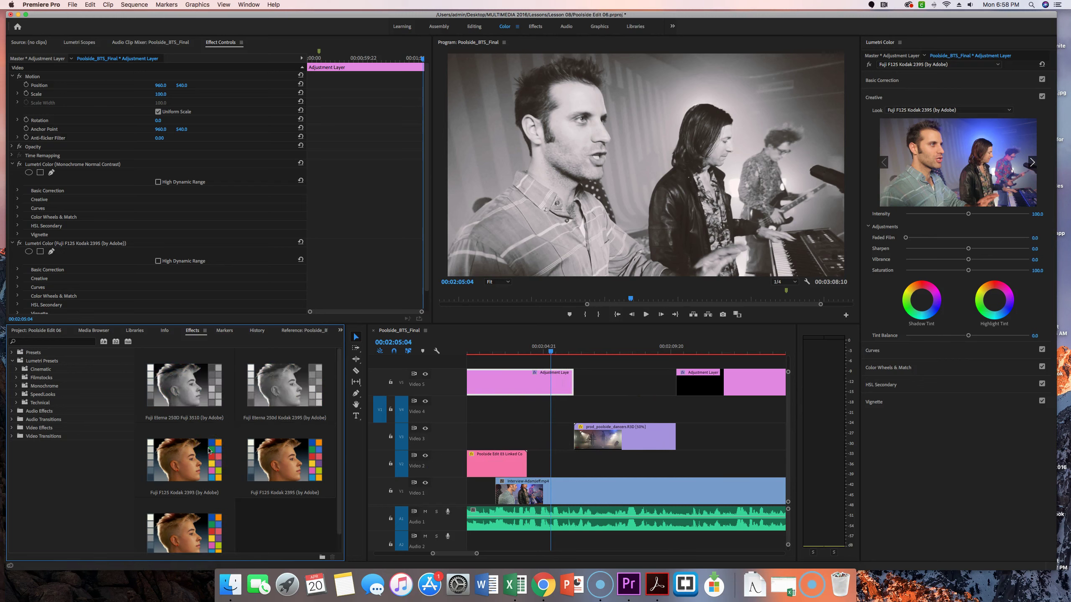